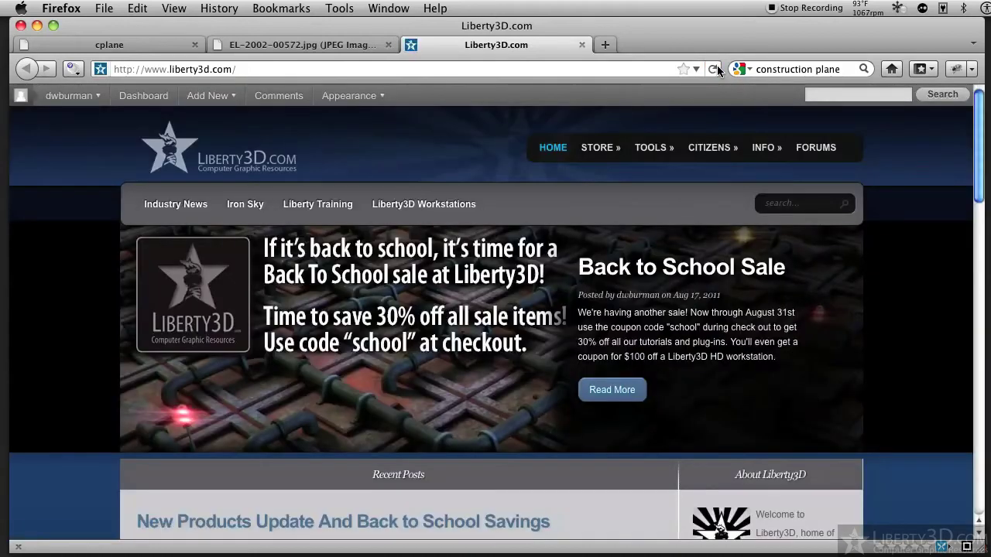
# Step: View the seaplane reference photo and the cplane plugin page among the open browser pages
pyautogui.click(715, 70)
pyautogui.click(338, 44)
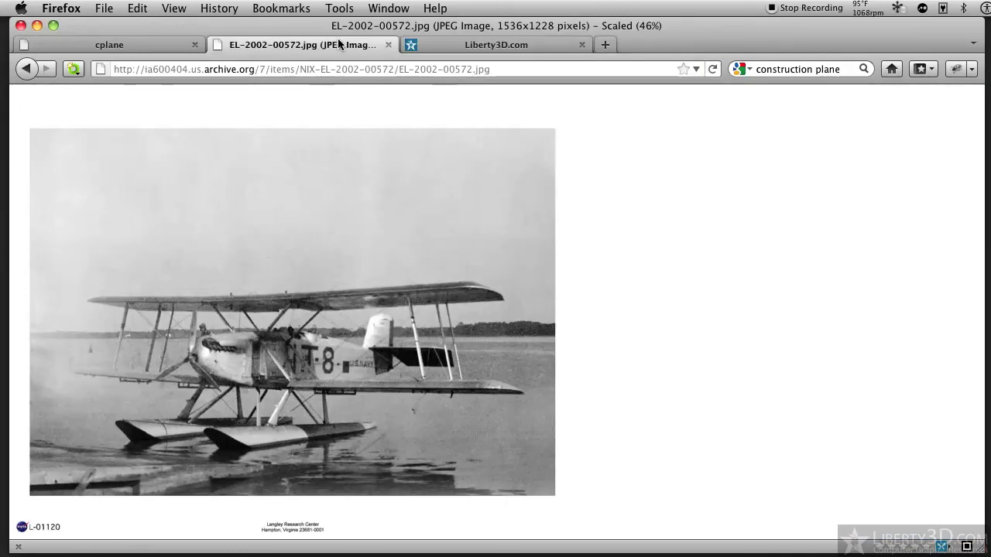
pyautogui.click(154, 43)
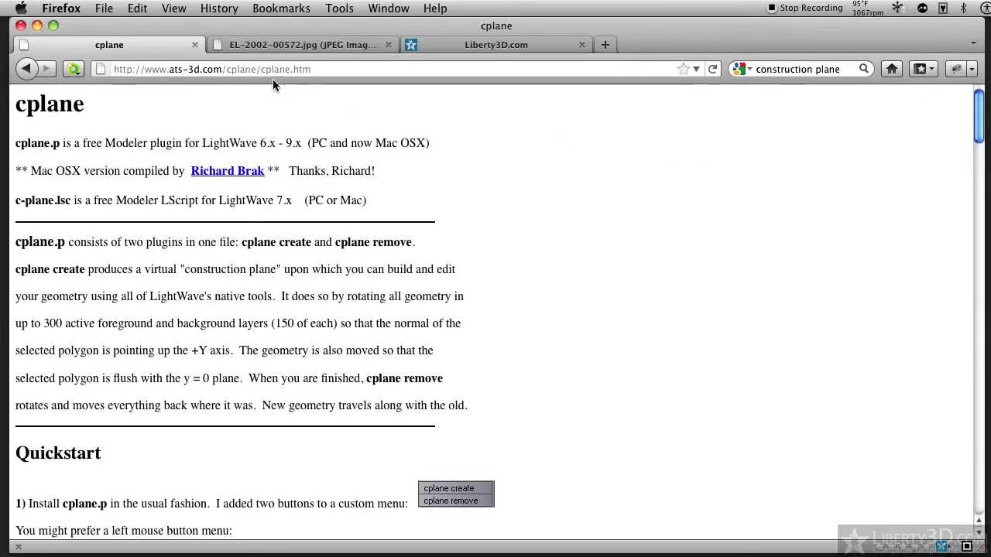
# Step: Go to the ats-3d.com home page and follow its link to the cplane plugin page
pyautogui.click(225, 70)
pyautogui.moveTo(226, 70); pyautogui.dragTo(371, 70)
pyautogui.press('BackSpace')
pyautogui.press('Return')
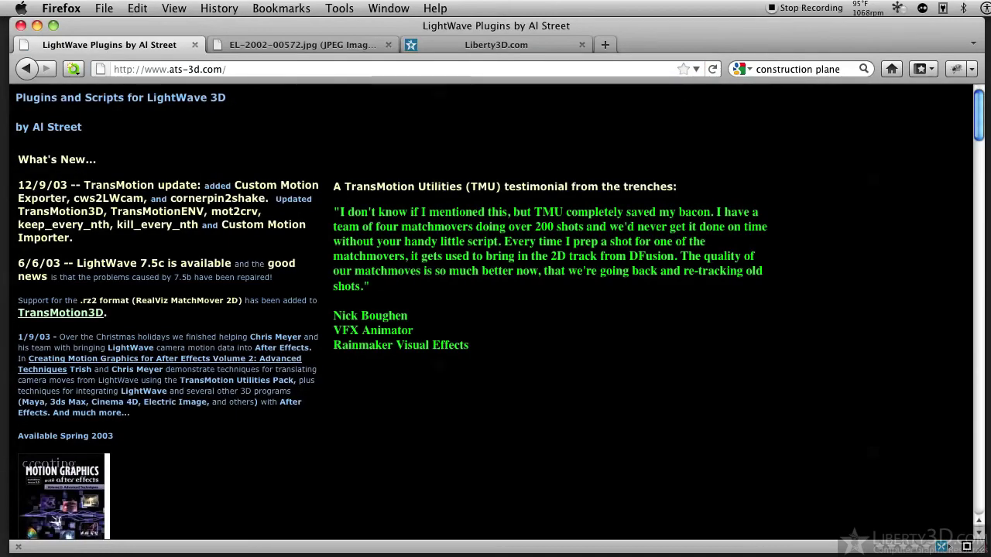
pyautogui.moveTo(979, 120); pyautogui.dragTo(977, 215)
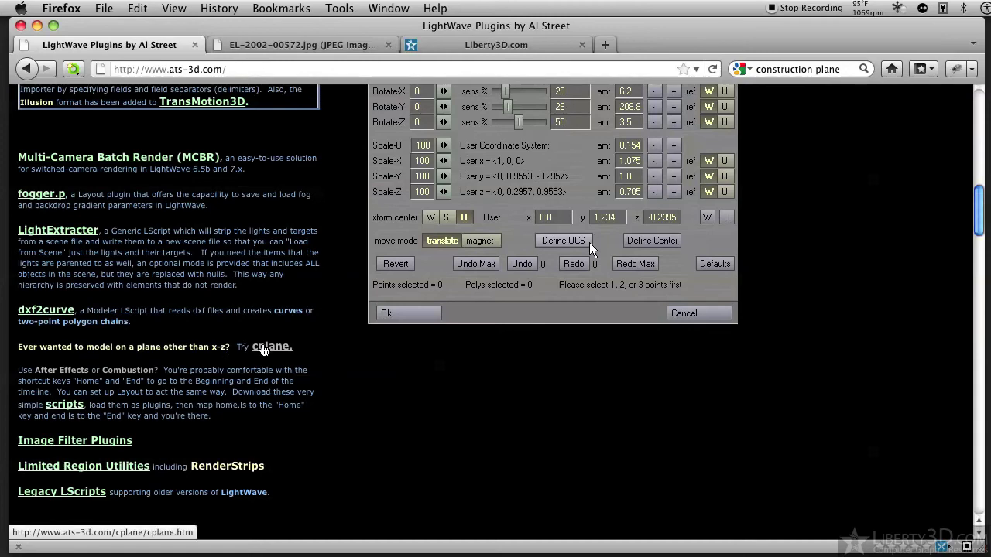
pyautogui.click(270, 347)
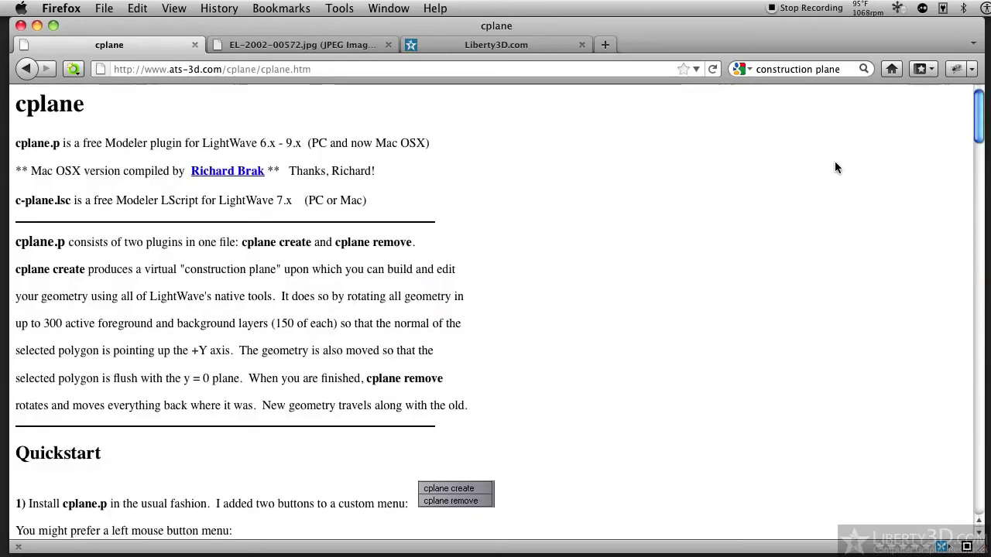
# Step: Read the cplane page's lines on LightWave version and platform support, the two plugins in cplane.p, and the c-plane.lsc script
pyautogui.moveTo(74, 144); pyautogui.dragTo(445, 142)
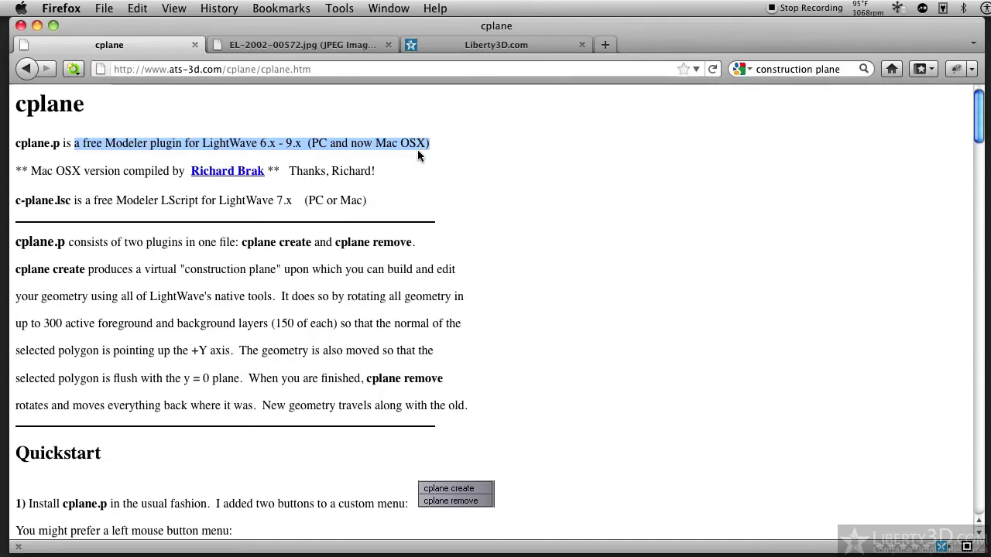
pyautogui.click(378, 201)
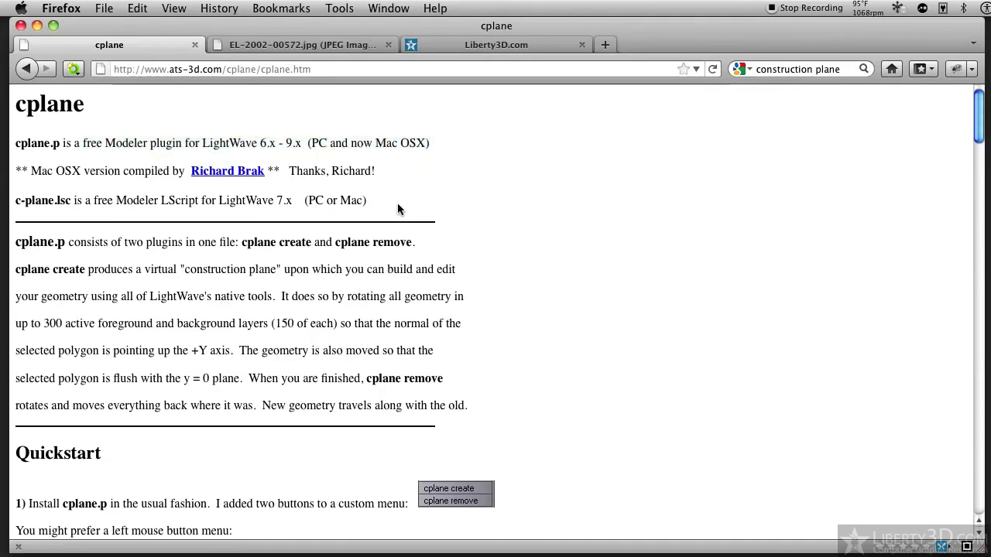
pyautogui.moveTo(109, 242); pyautogui.dragTo(70, 245)
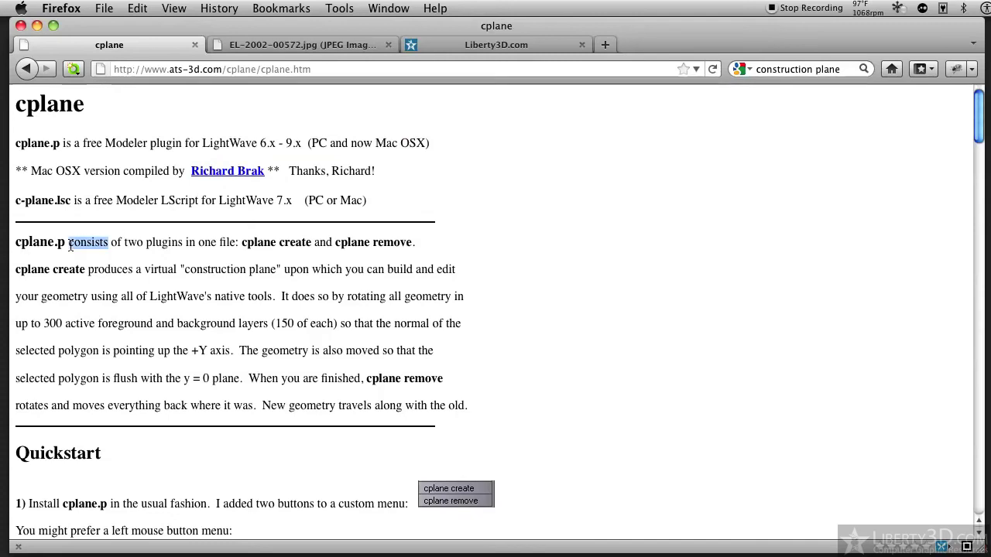
pyautogui.tripleClick(71, 245)
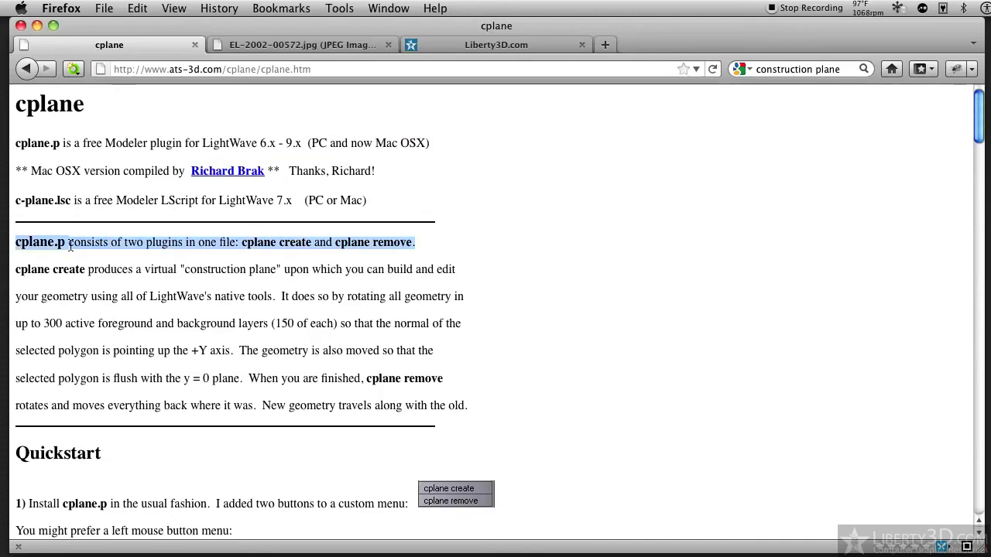
pyautogui.click(546, 220)
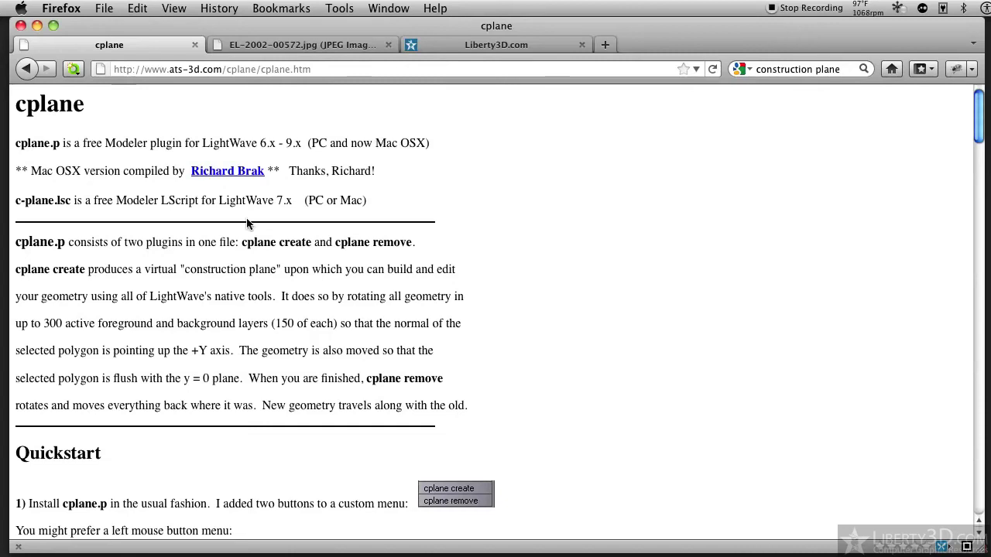
pyautogui.tripleClick(101, 204)
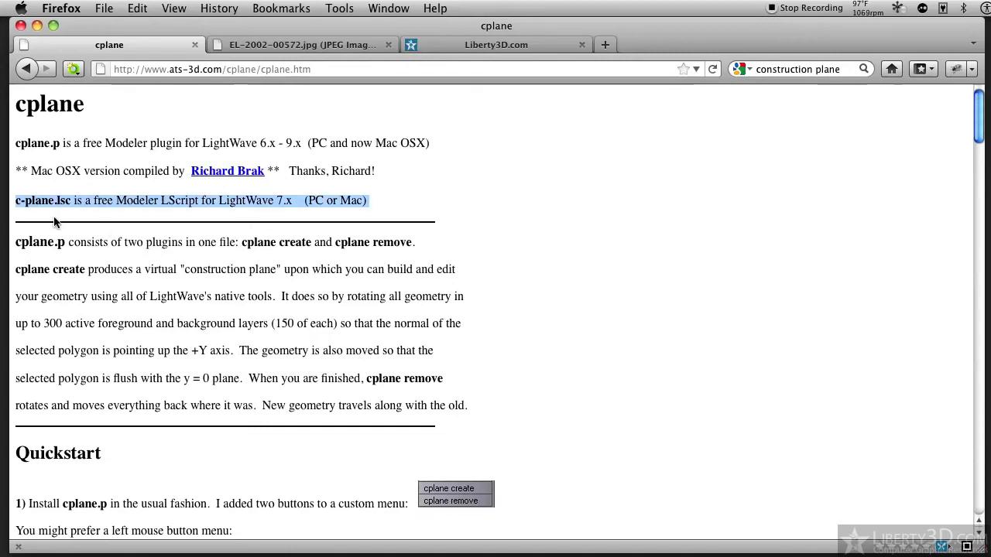
pyautogui.click(568, 194)
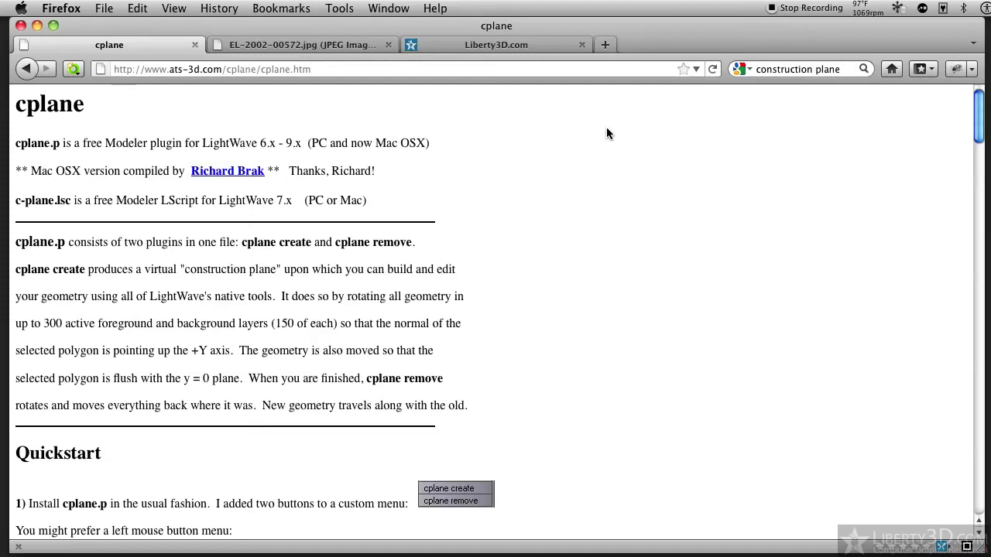
# Step: Switch to LightWave Modeler in Screen Sharing and look at the sphere and box shapes from an angle above in the perspective view
pyautogui.press('super+Tab')
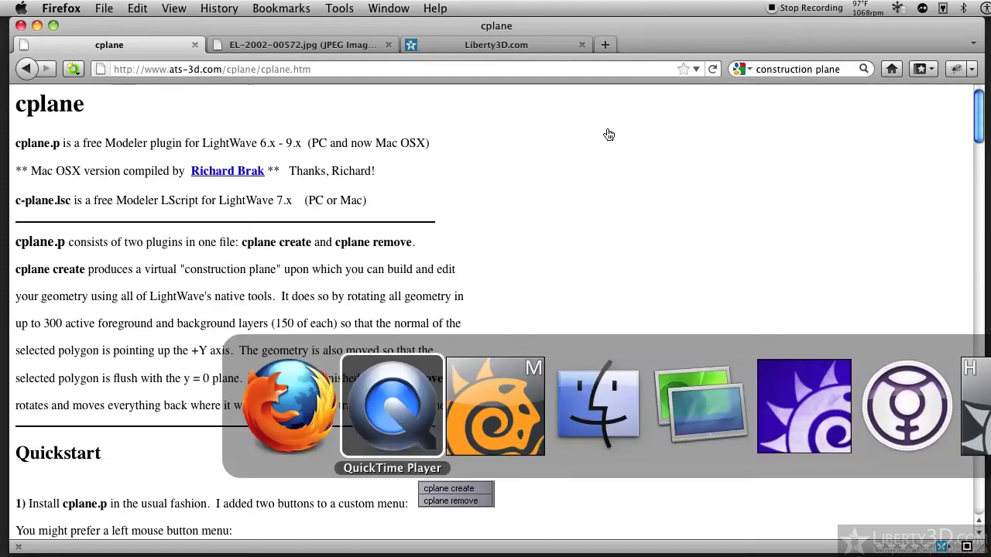
pyautogui.press('super+Tab')
pyautogui.press('super+Tab')
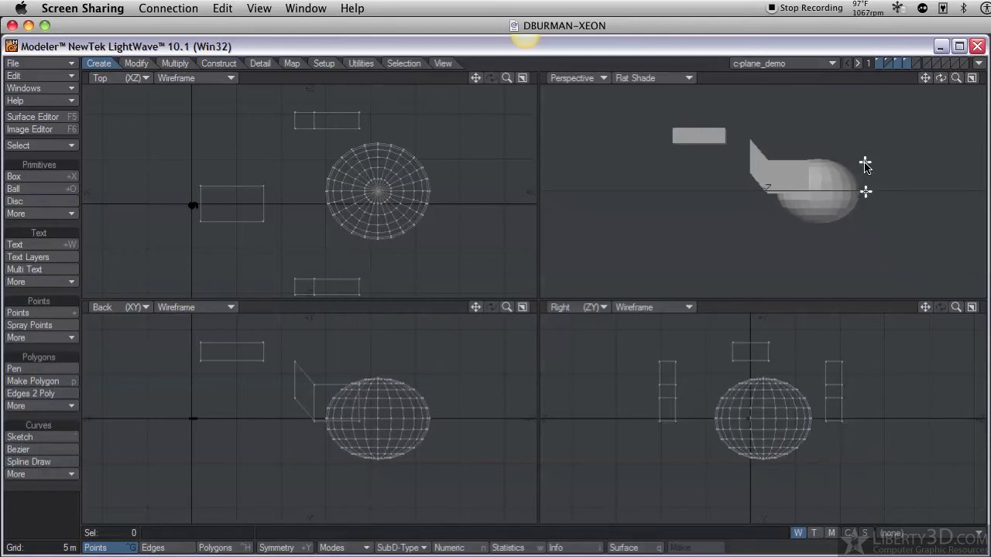
pyautogui.press('super')
pyautogui.press('super')
pyautogui.keyDown('alt'); pyautogui.moveTo(869, 200); pyautogui.dragTo(691, 145); pyautogui.keyUp('alt')
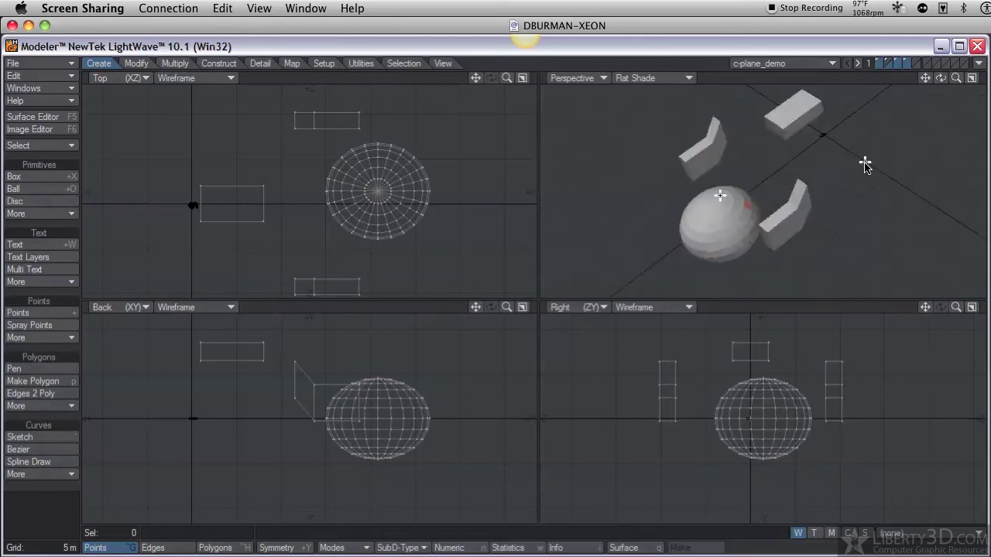
# Step: Look at the ornament shape on the second layer, and display only the first layer's sphere, fitted in all views
pyautogui.click(889, 62)
pyautogui.press('a')
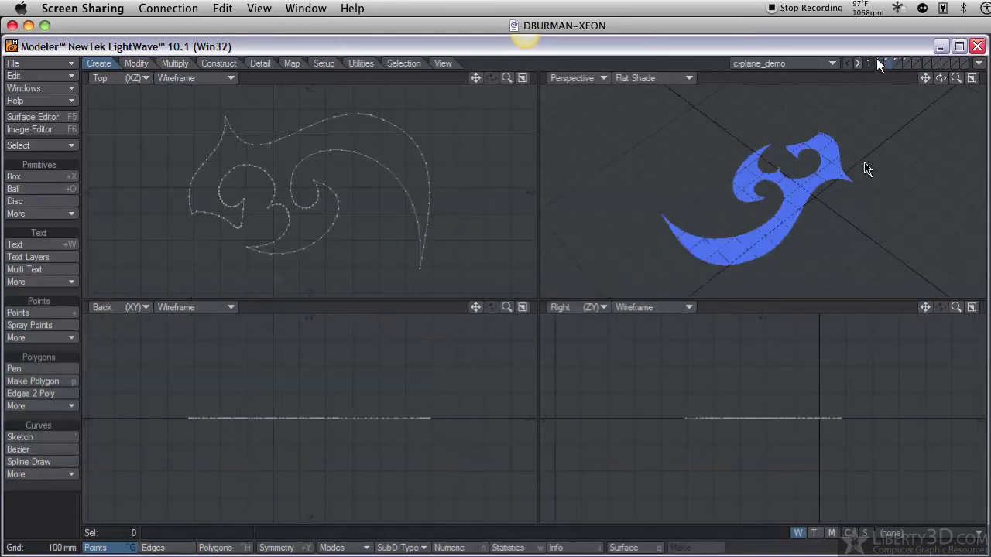
pyautogui.click(880, 63)
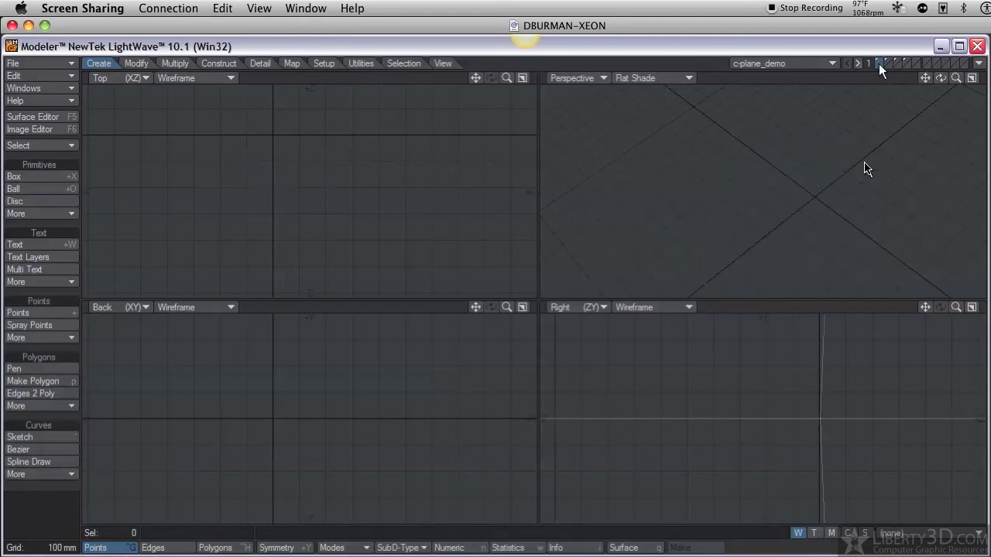
pyautogui.press('a')
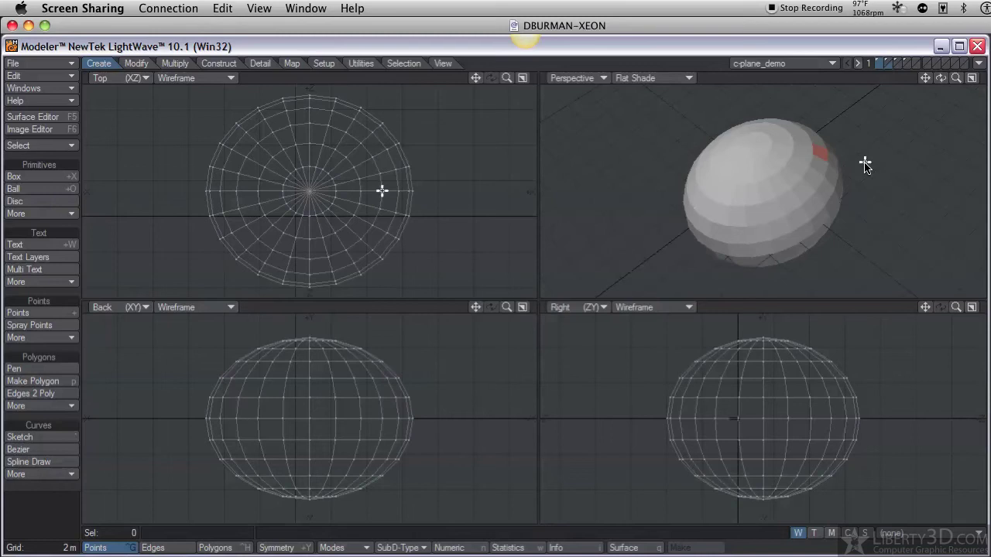
# Step: Select a single polygon on the upper side of the sphere in polygon selection mode
pyautogui.click(824, 151)
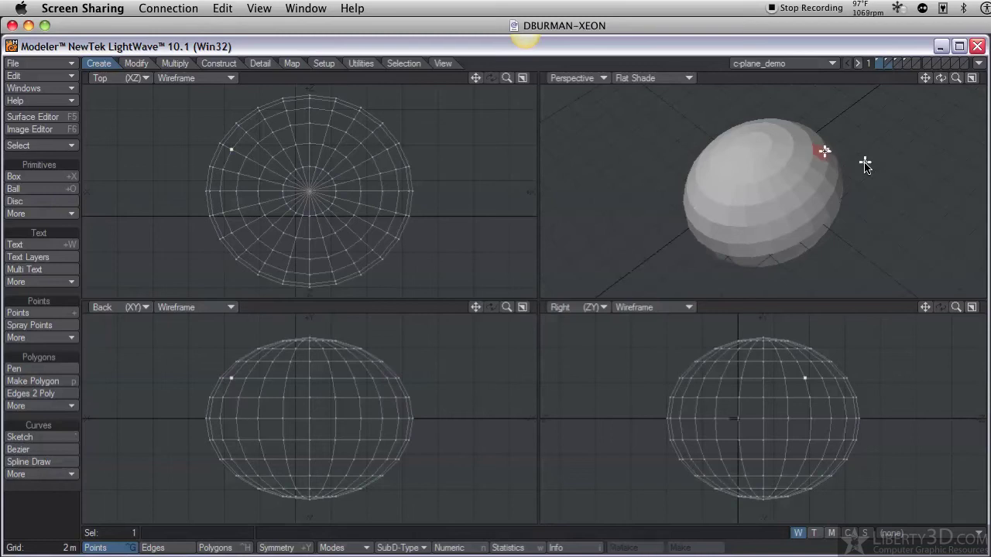
pyautogui.press('space')
pyautogui.press('space')
pyautogui.click(821, 152)
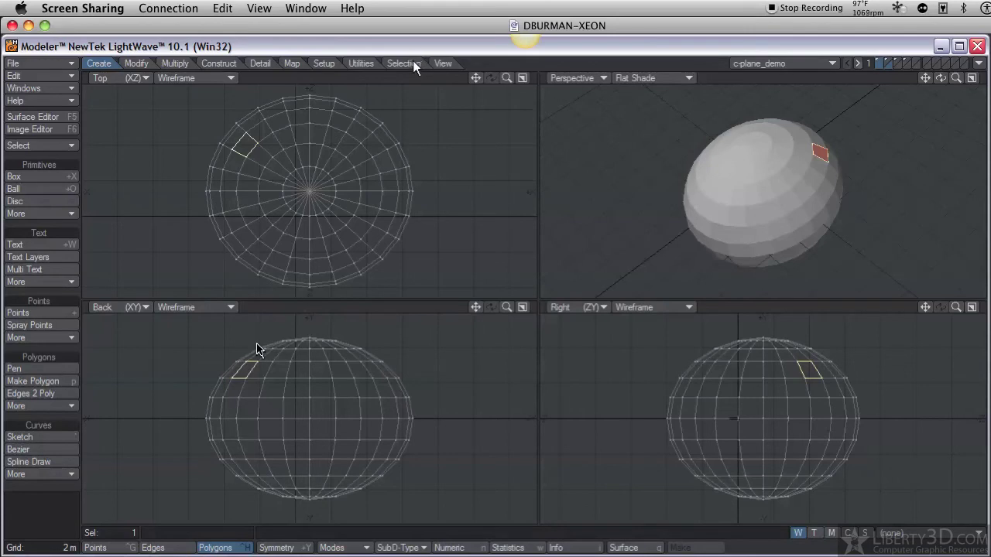
# Step: Create a construction plane from the selected sphere polygon with cplane create, and restore the original orientation with cplane remove
pyautogui.click(325, 66)
pyautogui.click(361, 64)
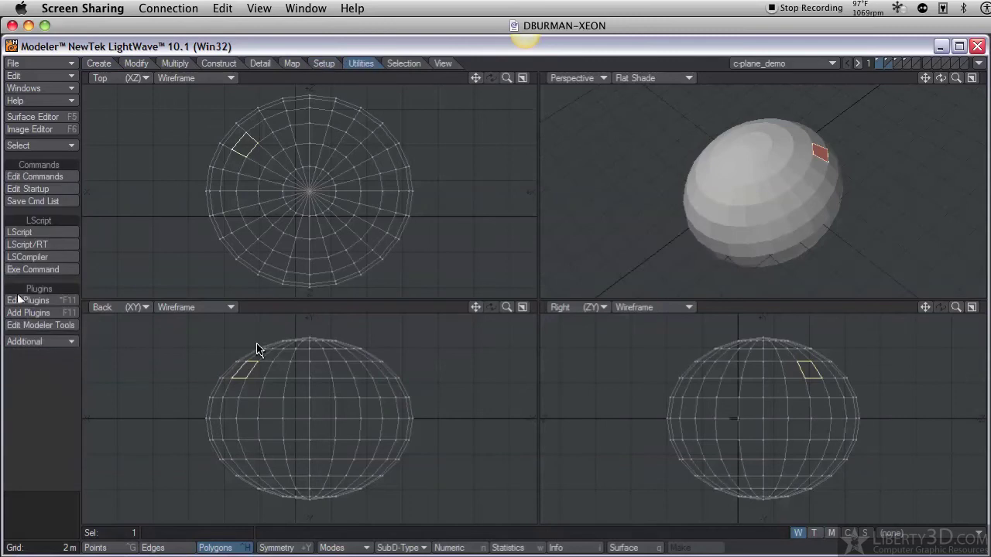
pyautogui.click(39, 341)
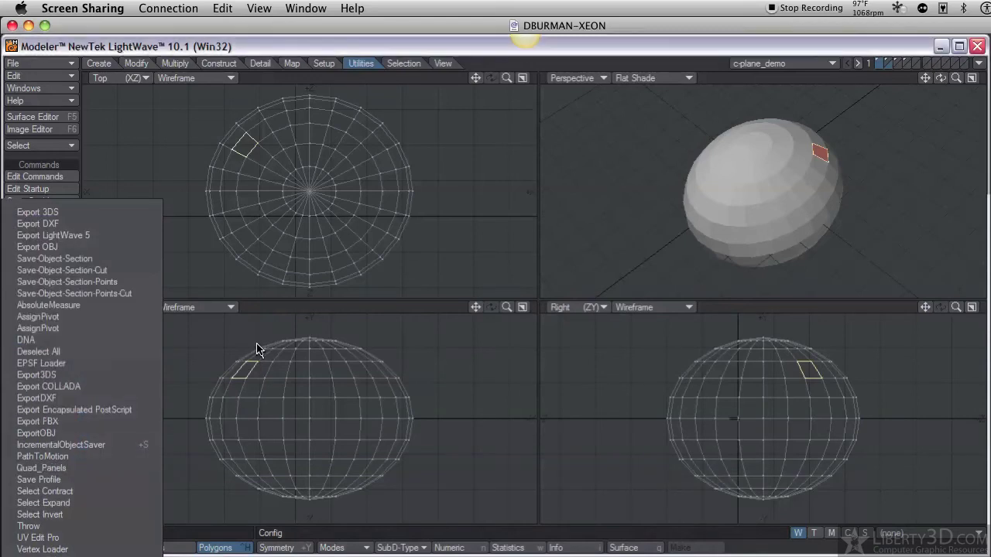
pyautogui.click(53, 355)
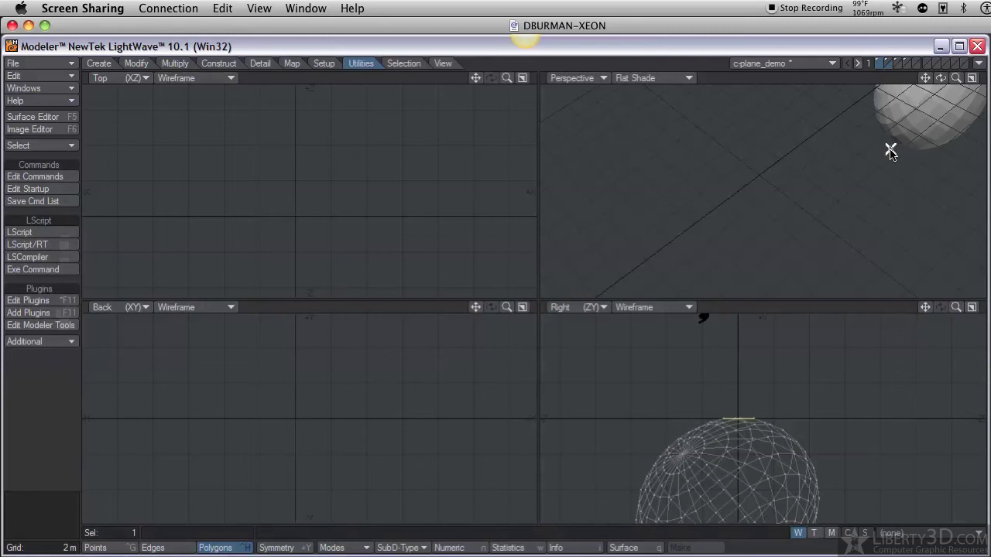
pyautogui.press('a')
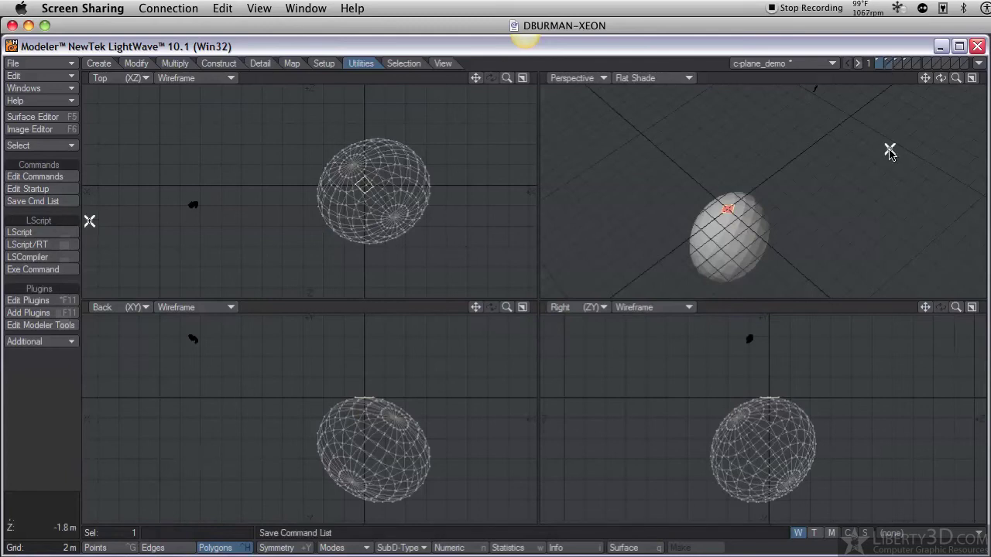
pyautogui.click(46, 343)
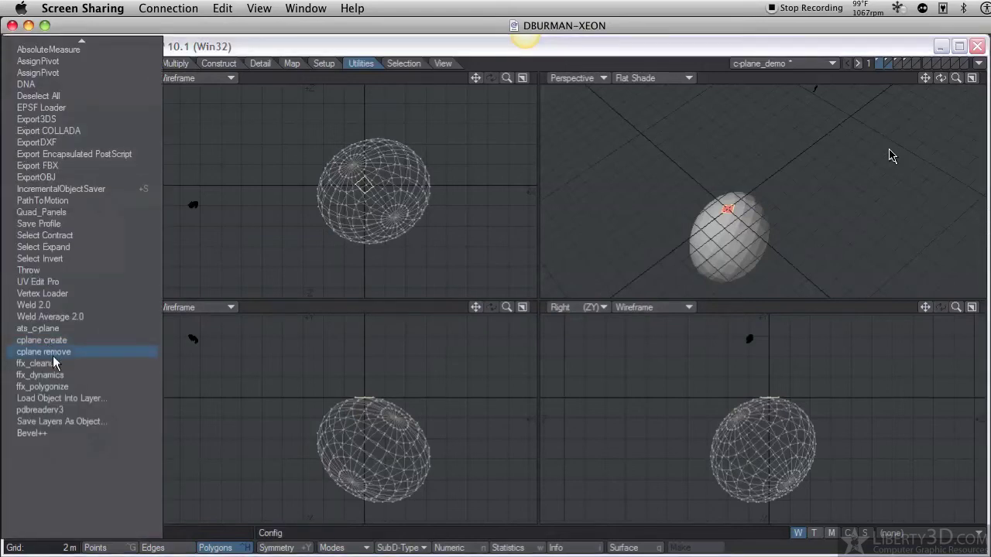
pyautogui.click(53, 353)
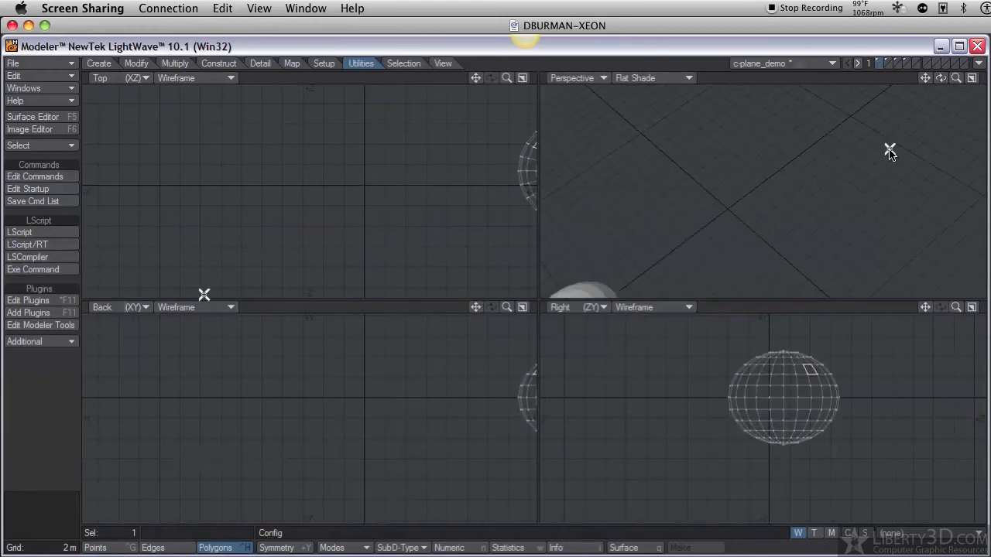
# Step: Run cplane create on the selected sphere polygon and fit the selection in the views to establish the ground plane
pyautogui.click(33, 341)
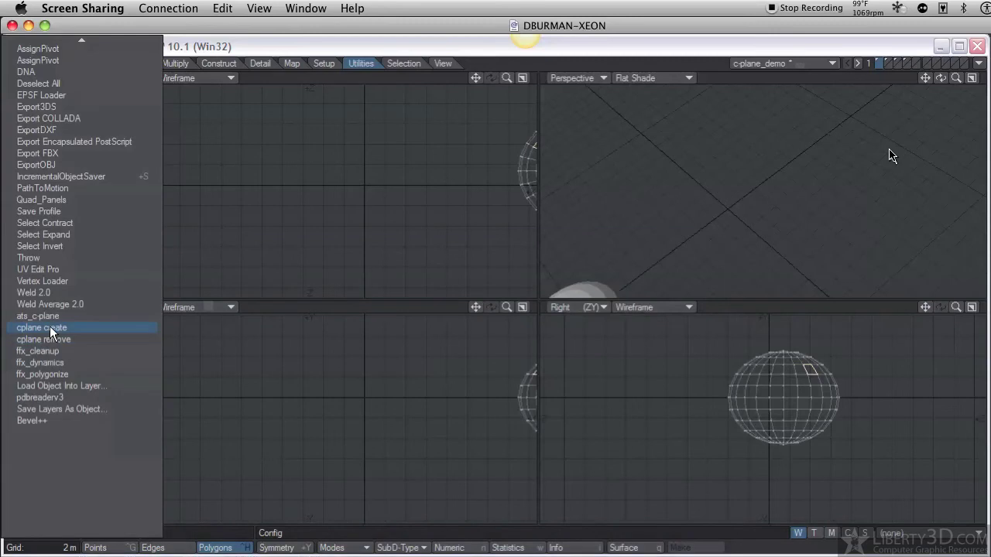
pyautogui.click(75, 327)
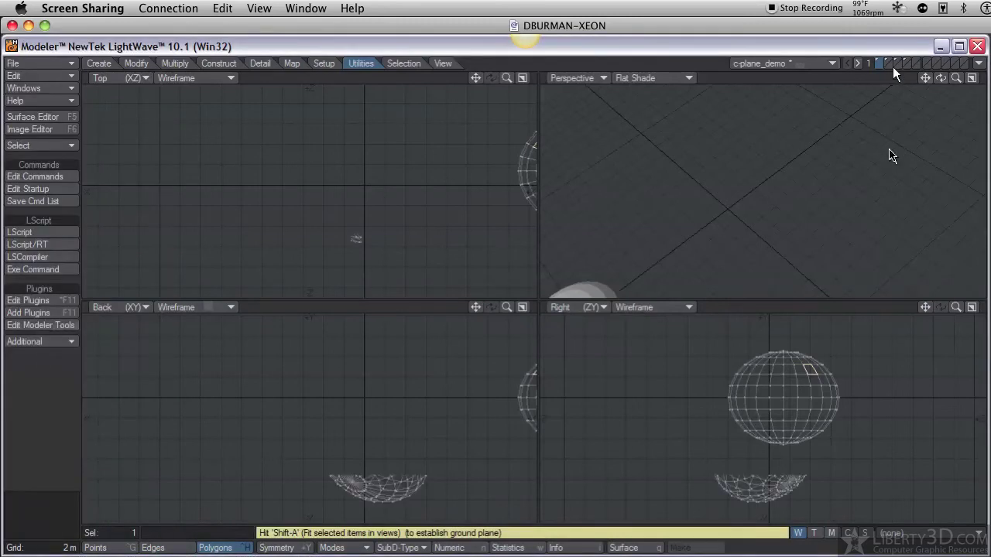
pyautogui.hotkey('shift', 'a')
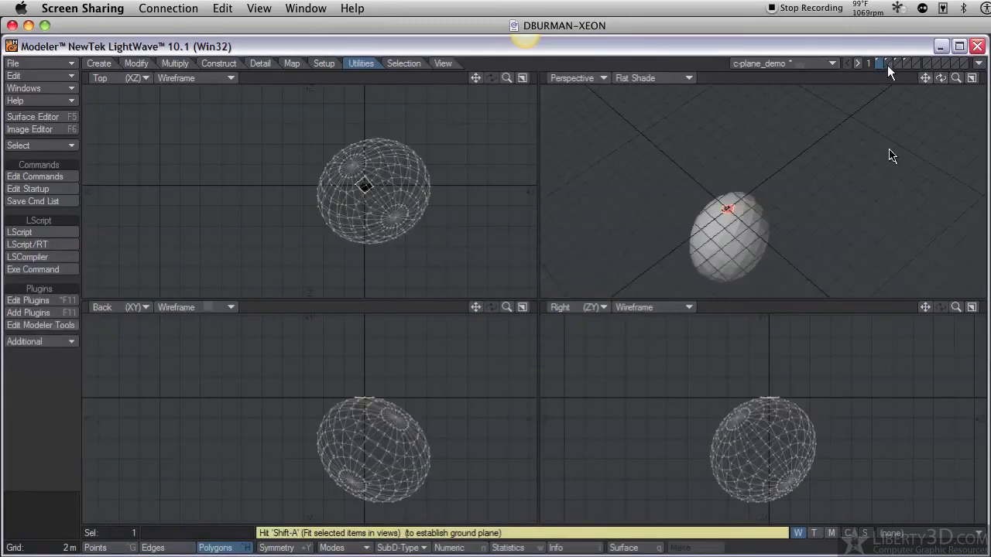
# Step: Make the ornament layer active with the sphere layer as background, and move the ornament inside the sphere's construction-plane polygon
pyautogui.click(886, 64)
pyautogui.click(879, 67)
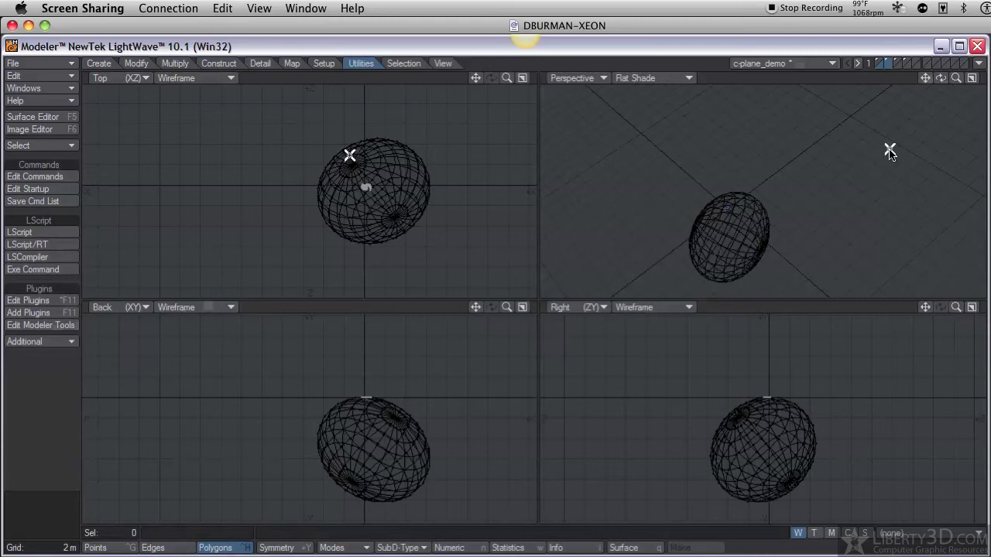
pyautogui.press('y')
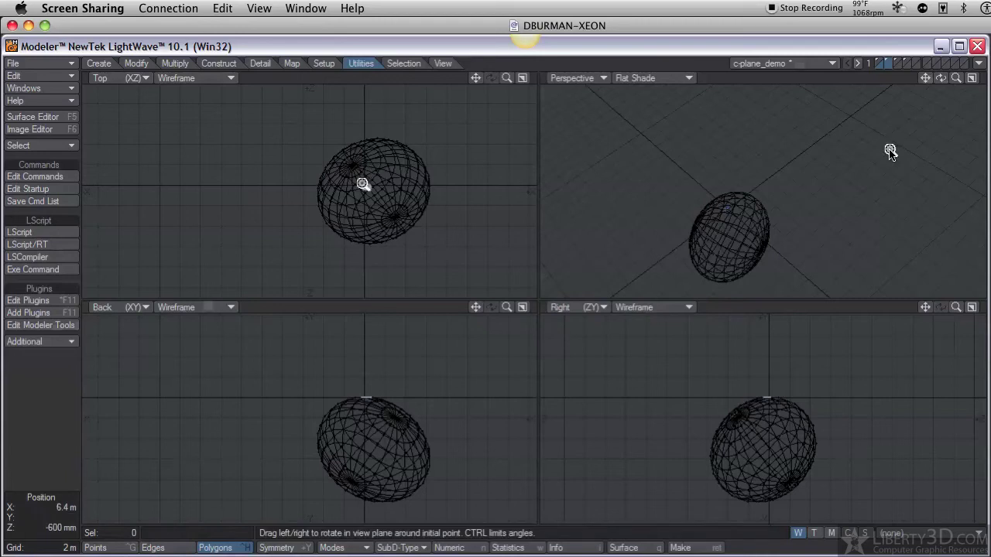
pyautogui.keyDown('ctrl'); pyautogui.keyDown('alt'); pyautogui.moveTo(363, 184); pyautogui.dragTo(556, 177); pyautogui.keyUp('alt'); pyautogui.keyUp('ctrl')
pyautogui.press('t')
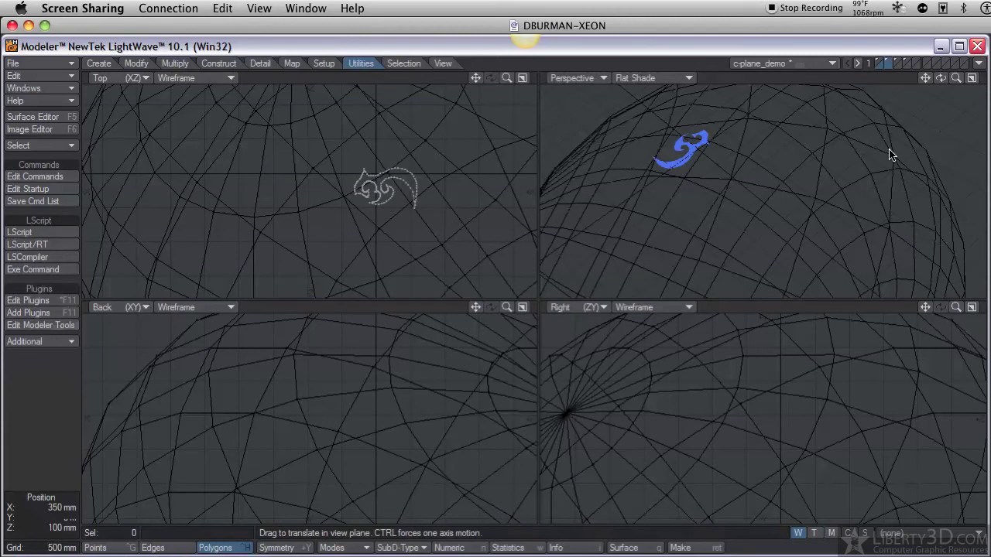
# Step: With the sphere layer active, select the polygon under the ornament and stencil the ornament into it with Template Drill along Y, using surface awesome
pyautogui.hotkey('ctrl', 'z')
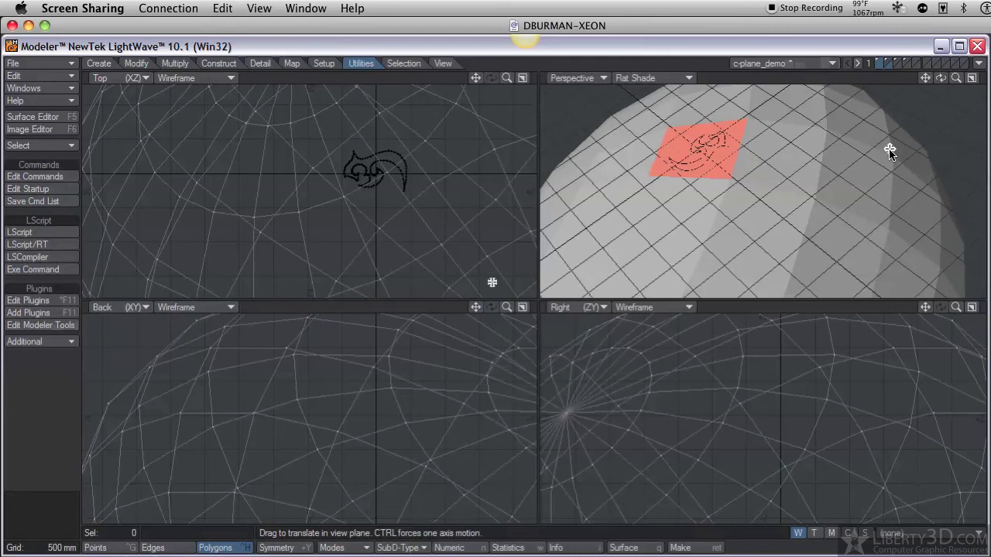
pyautogui.click(704, 167)
pyautogui.hotkey('shift', 'r')
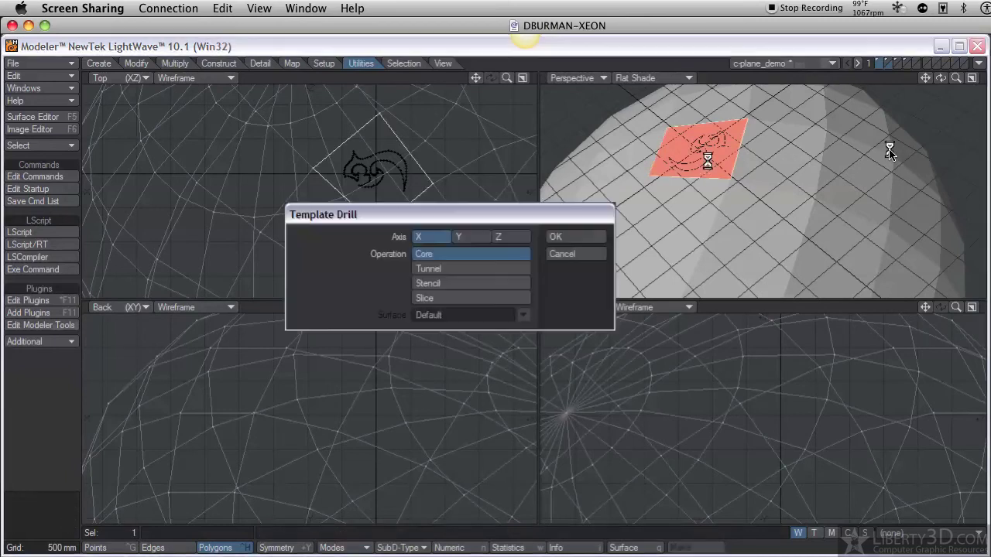
pyautogui.click(469, 236)
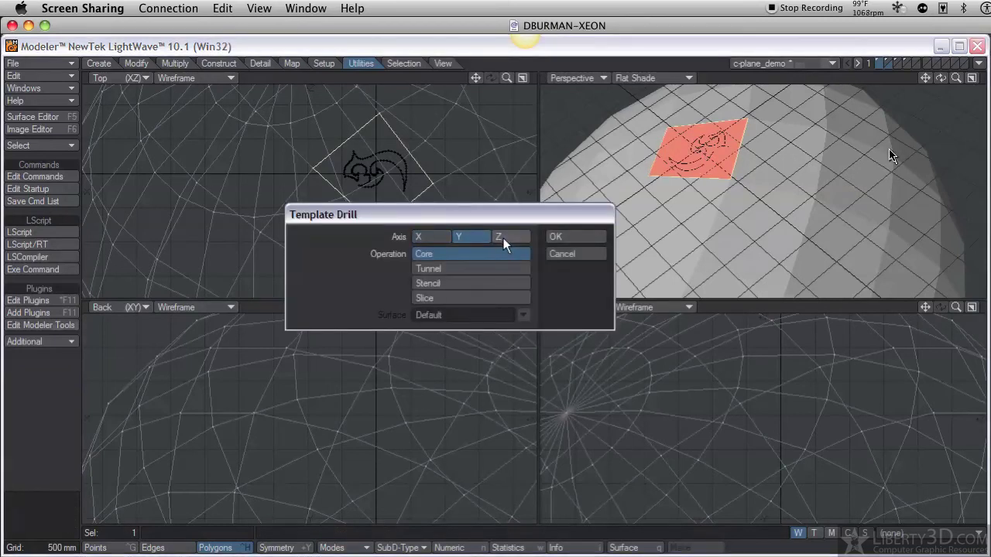
pyautogui.click(475, 284)
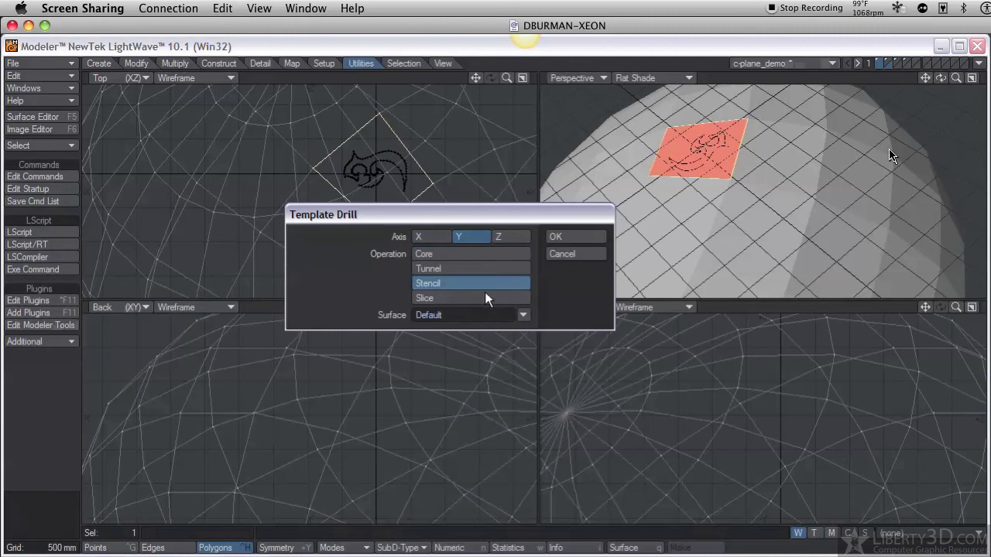
pyautogui.click(523, 315)
pyautogui.click(527, 325)
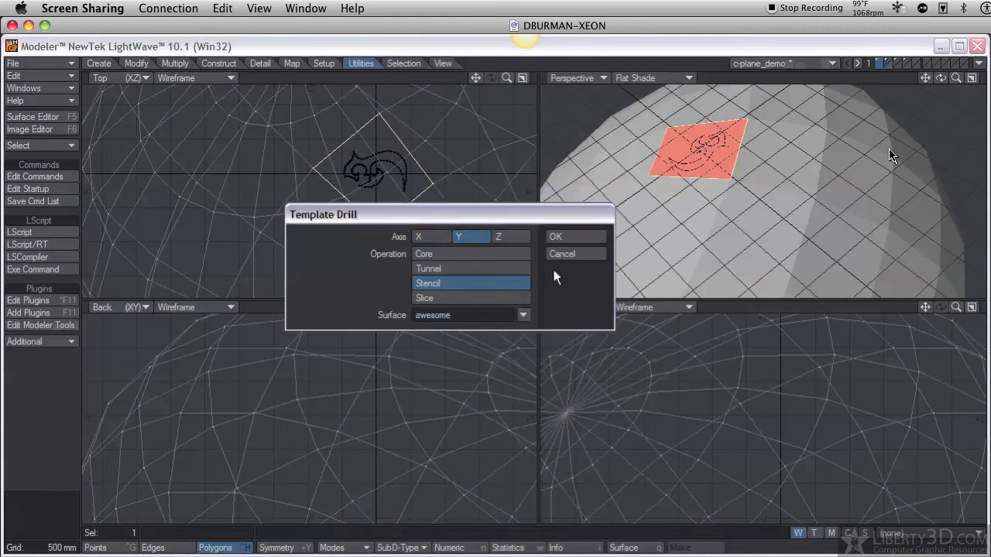
pyautogui.click(572, 236)
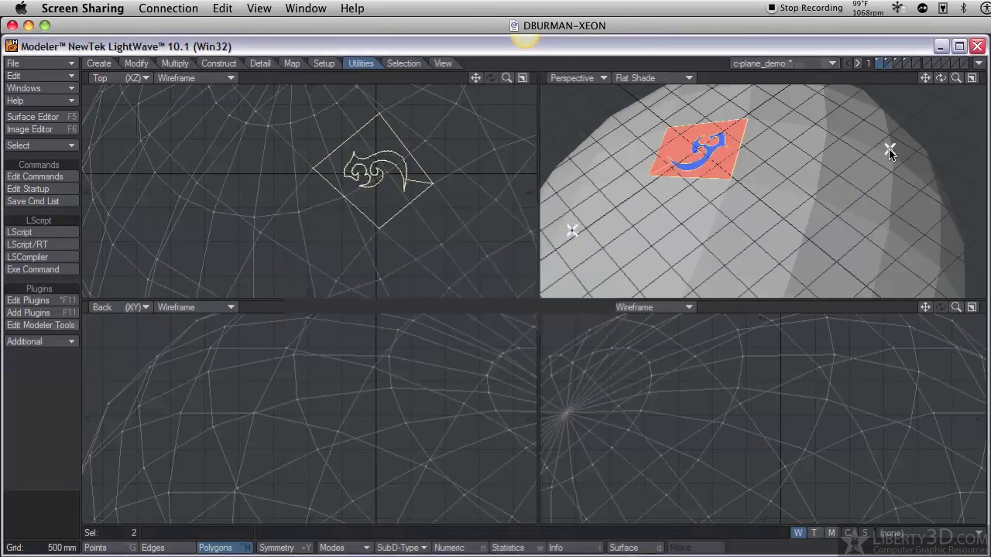
pyautogui.click(63, 404)
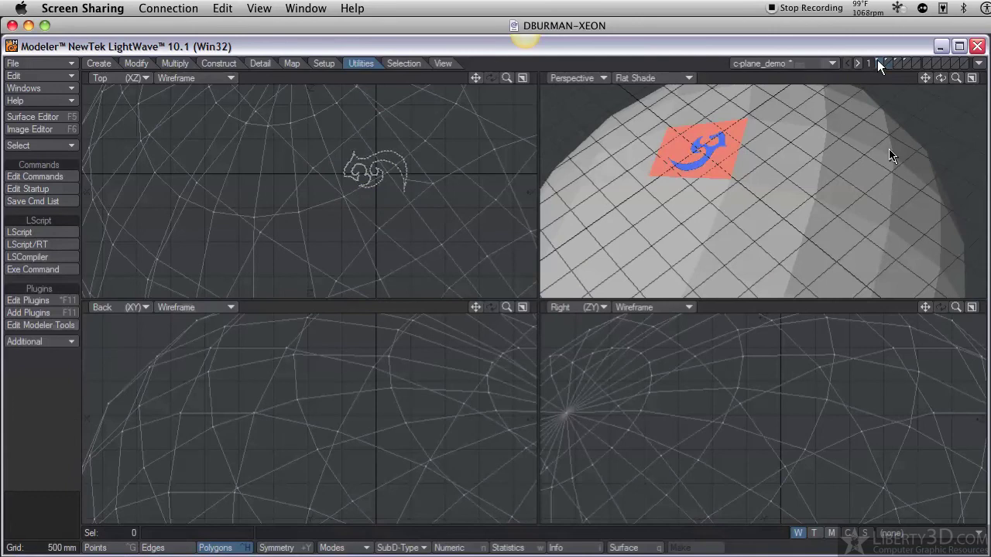
# Step: Restore the stencilled sphere's original orientation with cplane remove and inspect the ornament on its polygon up close
pyautogui.click(38, 342)
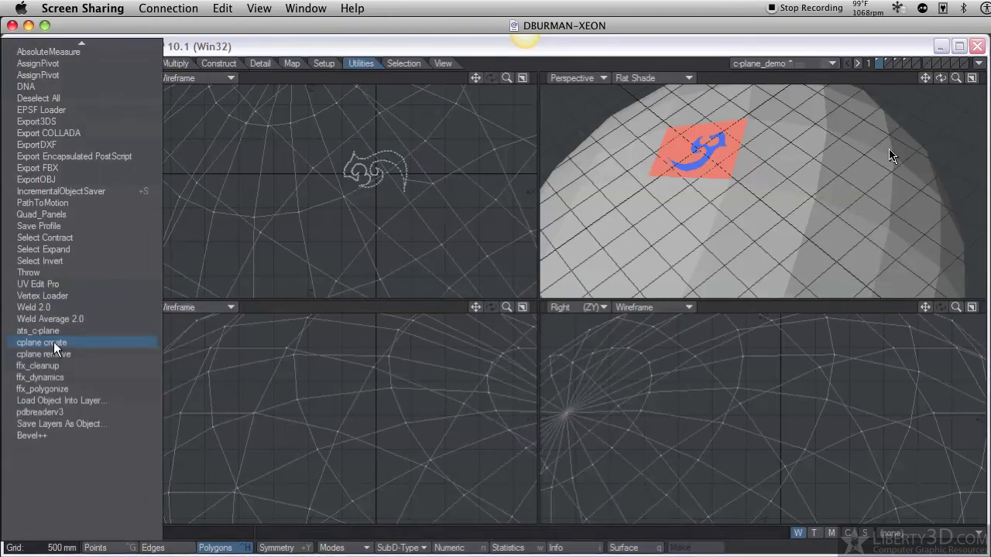
pyautogui.click(54, 355)
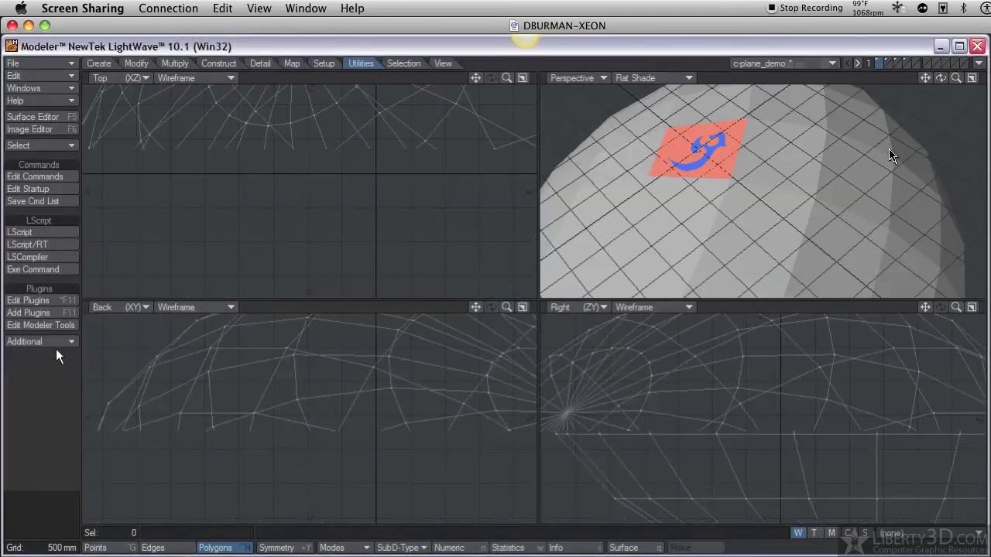
pyautogui.press('a')
pyautogui.keyDown('alt'); pyautogui.moveTo(623, 195); pyautogui.dragTo(919, 201); pyautogui.keyUp('alt')
pyautogui.keyDown('ctrl'); pyautogui.keyDown('alt'); pyautogui.moveTo(812, 178); pyautogui.dragTo(821, 177); pyautogui.keyUp('alt'); pyautogui.keyUp('ctrl')
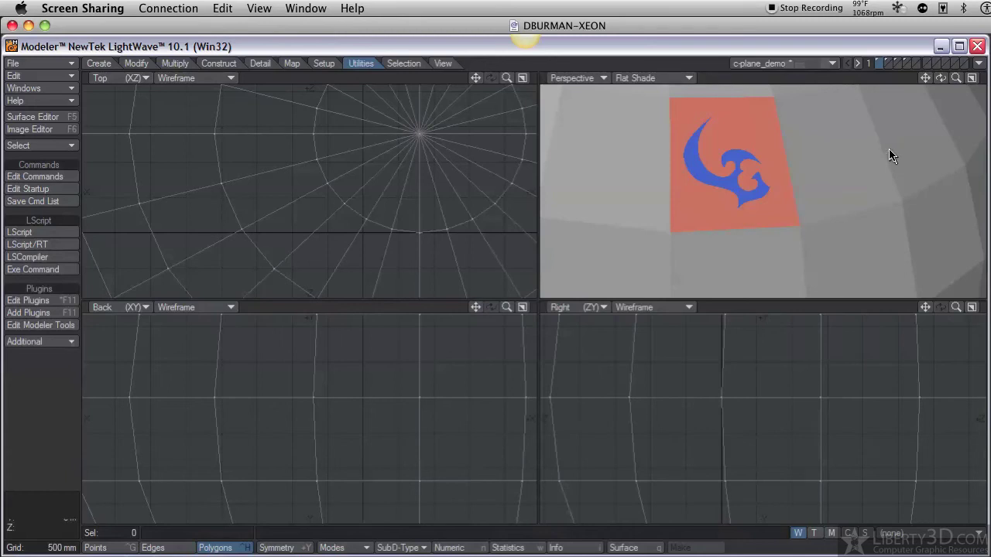
# Step: Add the two layers with the bent blocks and the box to the active sphere layer, leaving no polygons selected
pyautogui.press('a')
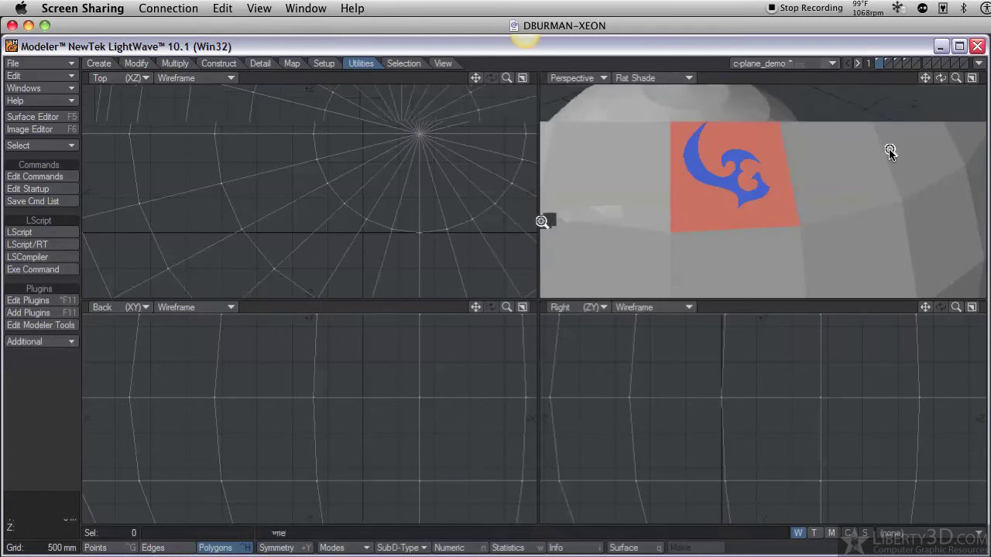
pyautogui.click(631, 240)
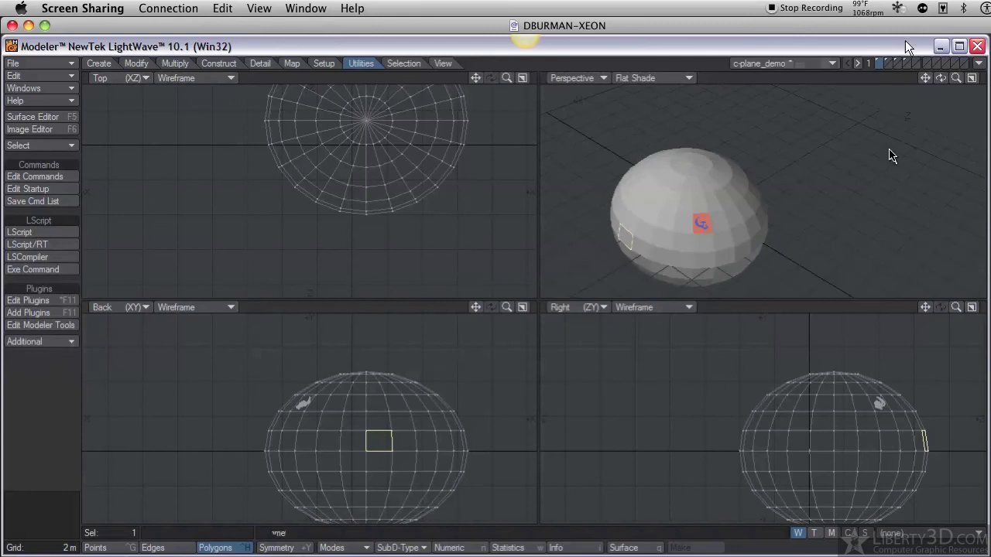
pyautogui.click(898, 65)
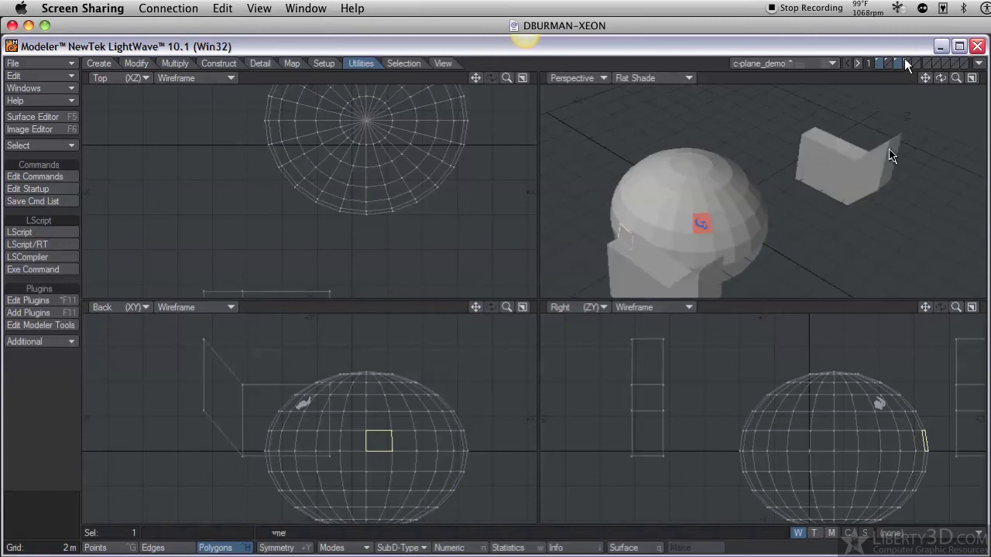
pyautogui.keyDown('shift'); pyautogui.click(905, 63); pyautogui.keyUp('shift')
pyautogui.keyDown('alt'); pyautogui.moveTo(825, 243); pyautogui.dragTo(727, 215); pyautogui.keyUp('alt')
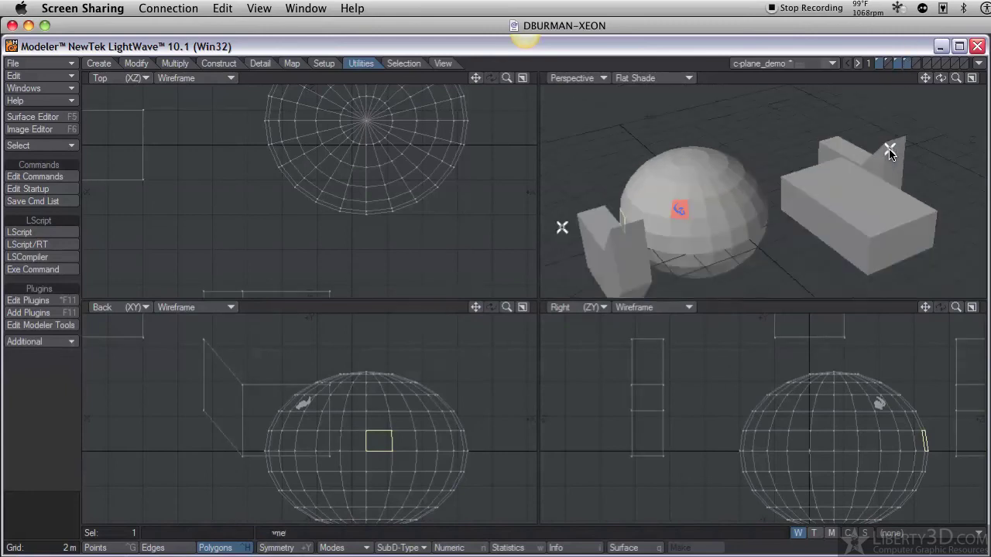
pyautogui.click(624, 218)
pyautogui.keyDown('alt'); pyautogui.moveTo(856, 228); pyautogui.dragTo(828, 200); pyautogui.keyUp('alt')
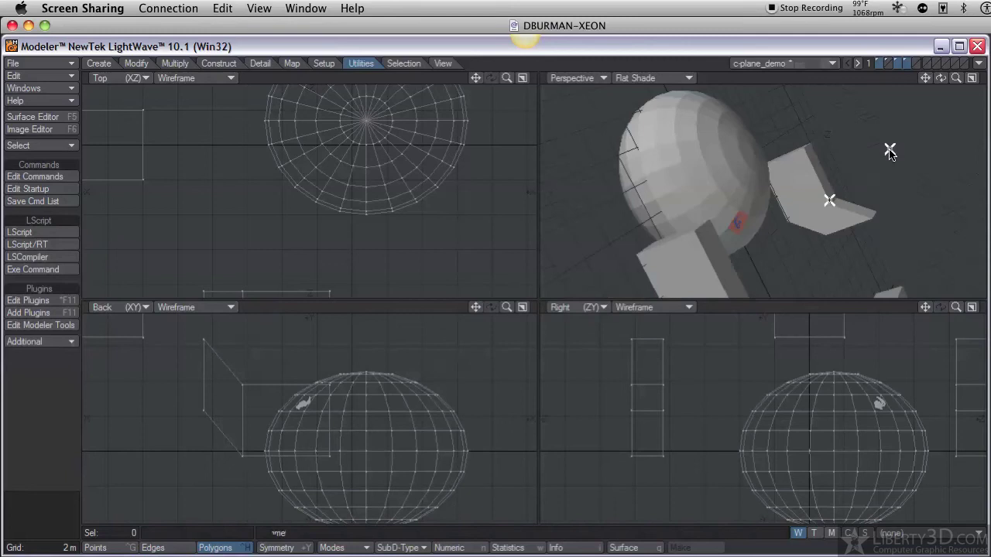
# Step: Align the selected angled face of a bent block to the ground plane with cplane create, and restore the orientation with cplane remove
pyautogui.click(823, 206)
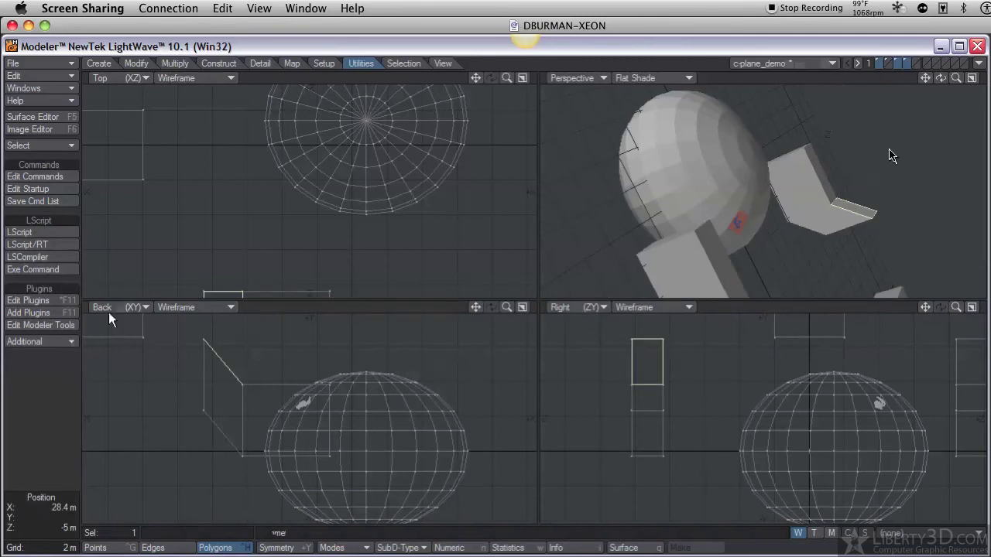
pyautogui.click(57, 343)
pyautogui.click(62, 343)
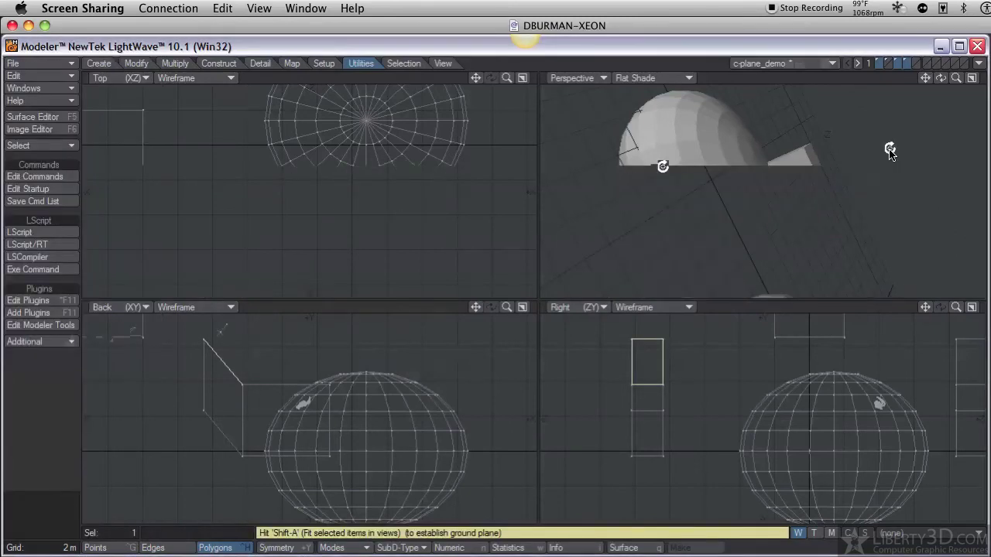
pyautogui.keyDown('ctrl'); pyautogui.keyDown('alt'); pyautogui.moveTo(889, 152); pyautogui.dragTo(799, 199); pyautogui.keyUp('alt'); pyautogui.keyUp('ctrl')
pyautogui.keyDown('ctrl'); pyautogui.keyDown('alt'); pyautogui.moveTo(888, 212); pyautogui.dragTo(793, 277); pyautogui.keyUp('alt'); pyautogui.keyUp('ctrl')
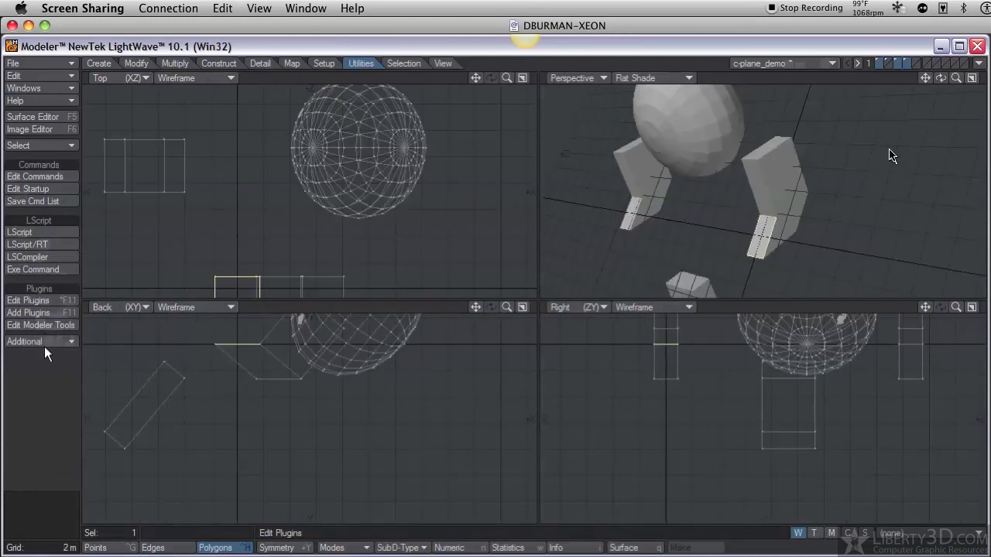
pyautogui.click(75, 341)
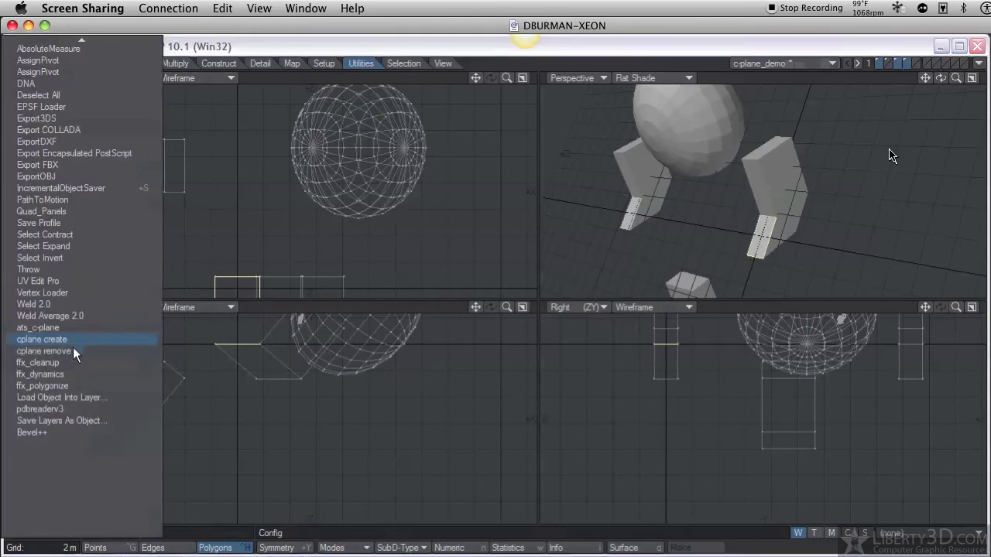
pyautogui.click(74, 351)
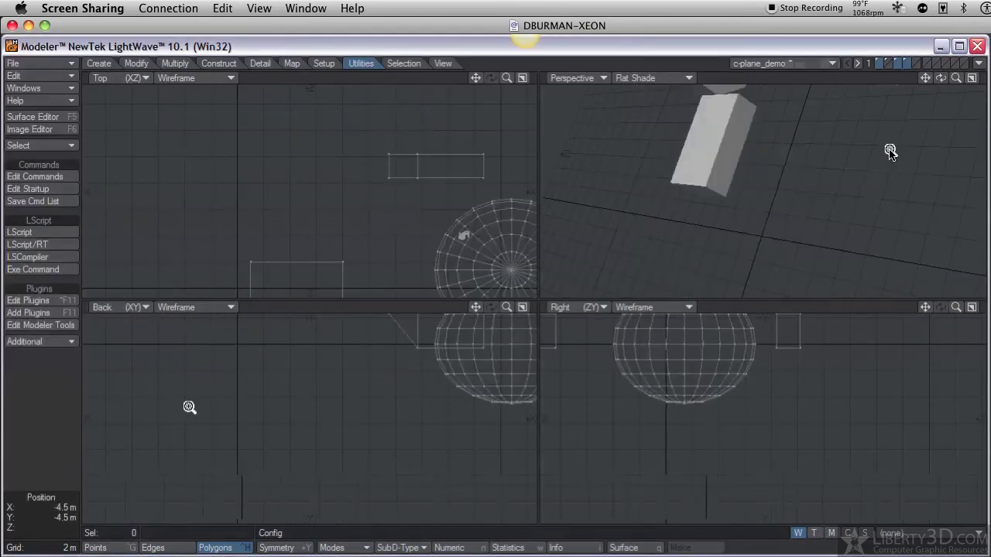
pyautogui.keyDown('ctrl'); pyautogui.keyDown('alt'); pyautogui.moveTo(188, 407); pyautogui.dragTo(159, 407); pyautogui.keyUp('alt'); pyautogui.keyUp('ctrl')
# Step: Select several separate polygons on the sphere, run cplane create, and fit the selection in the views to establish the ground plane
pyautogui.moveTo(782, 106); pyautogui.dragTo(790, 115)
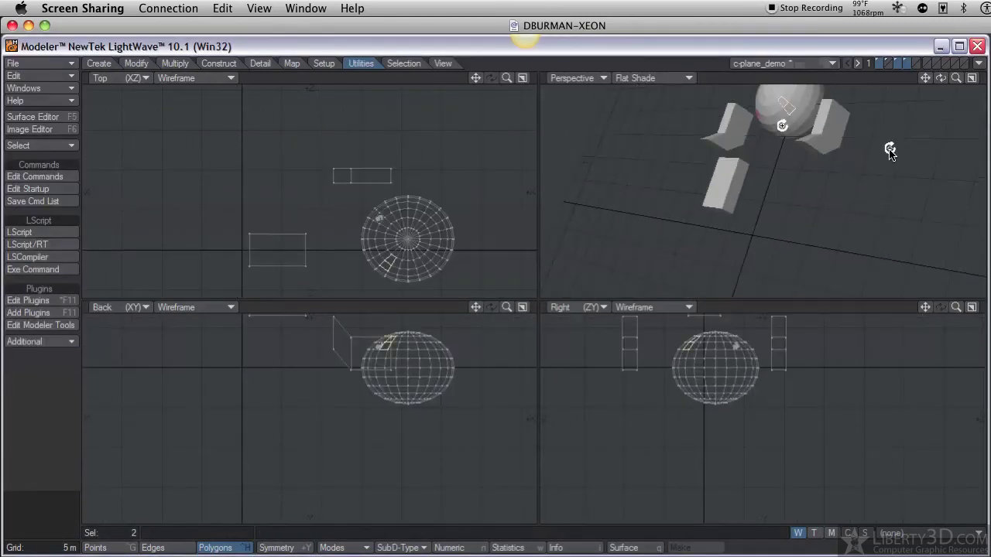
pyautogui.press('h')
pyautogui.click(891, 155)
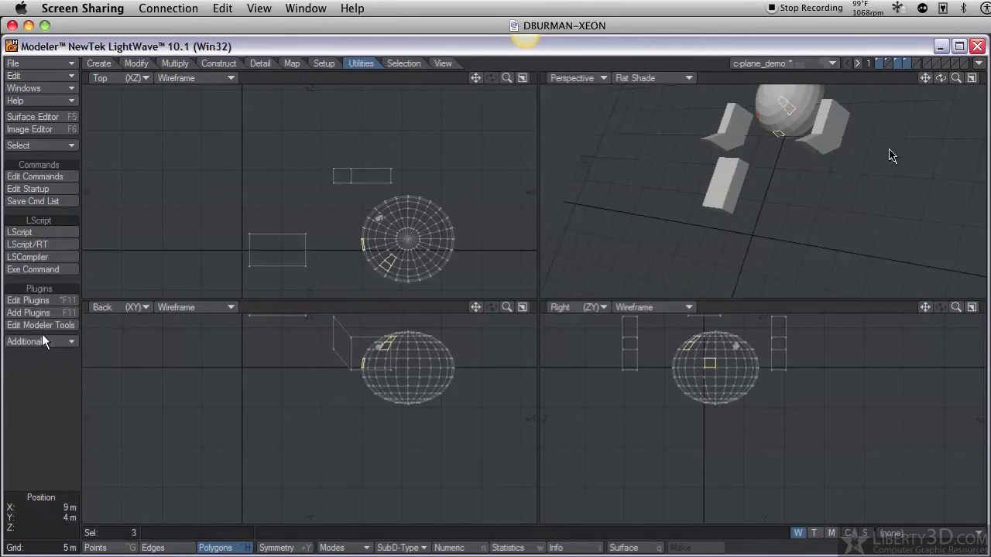
pyautogui.click(42, 342)
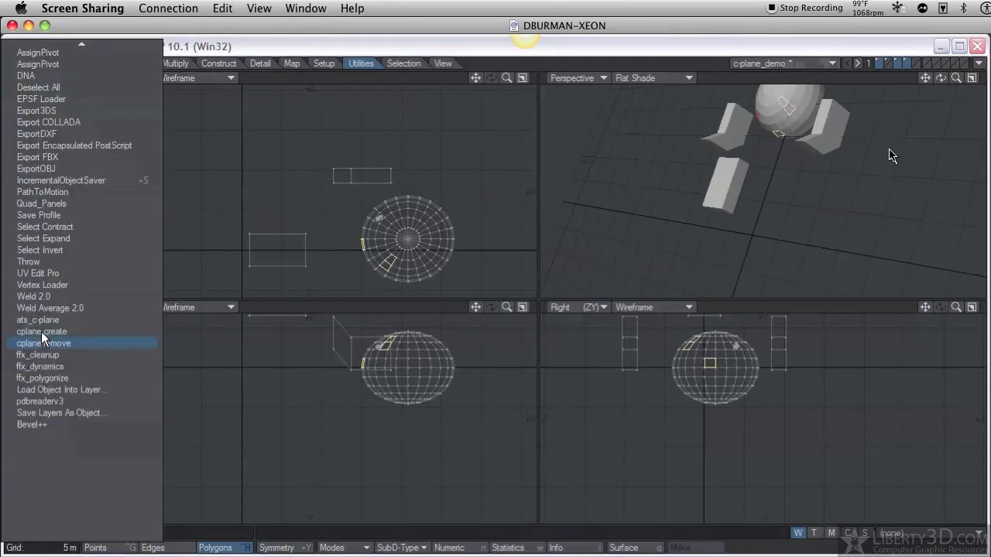
pyautogui.click(43, 341)
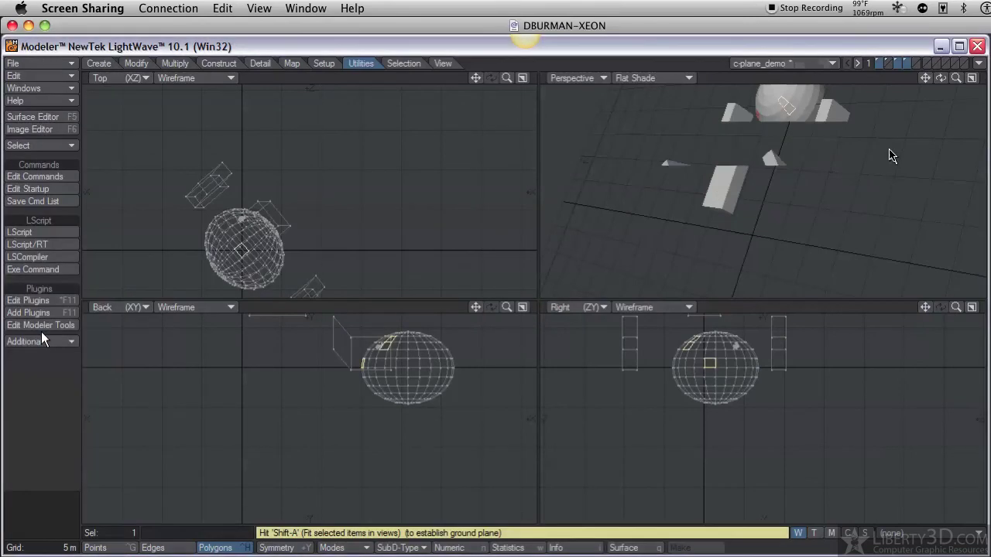
pyautogui.hotkey('shift', 'a')
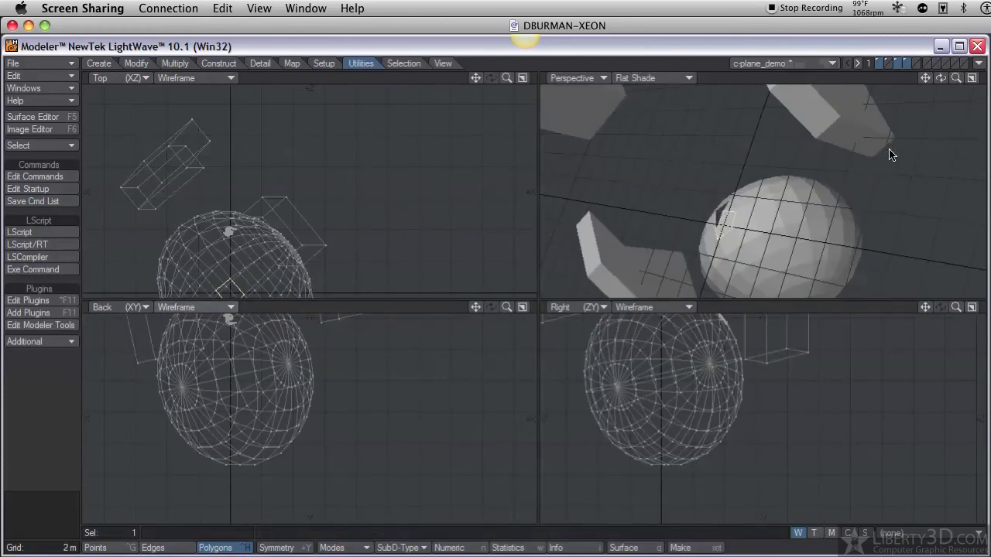
# Step: Clear the polygon selection and rotate all the active geometry in the Top view around the aligned sphere polygon
pyautogui.click(30, 457)
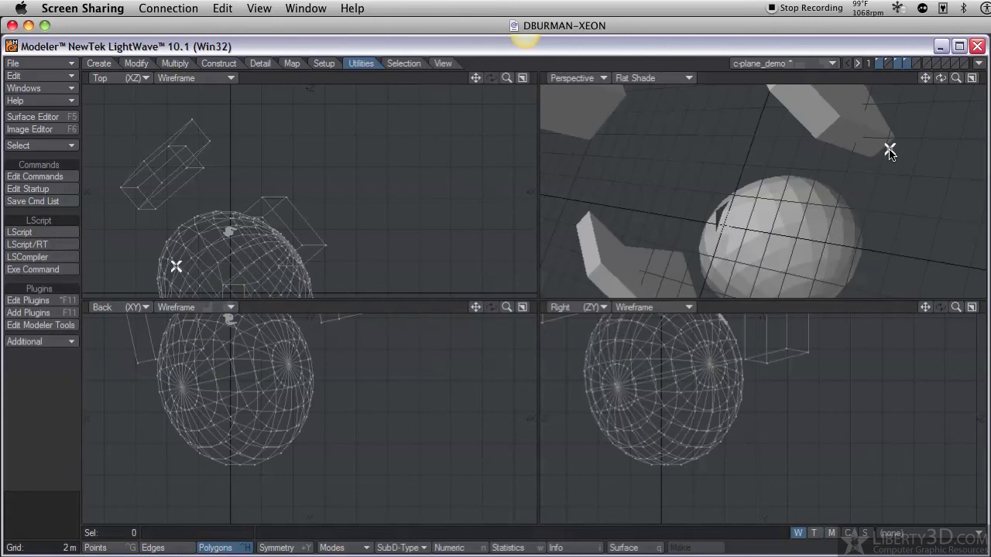
pyautogui.click(237, 292)
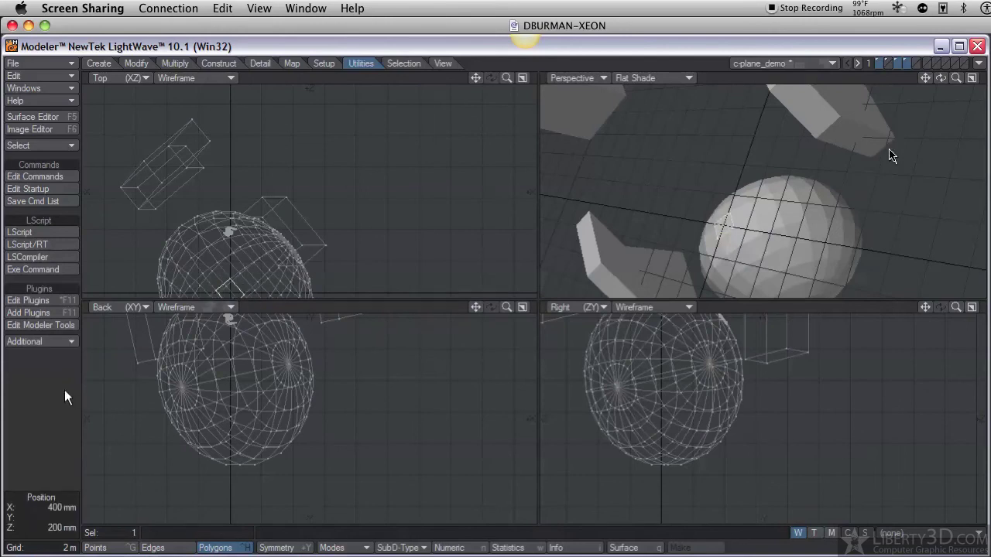
pyautogui.press('y')
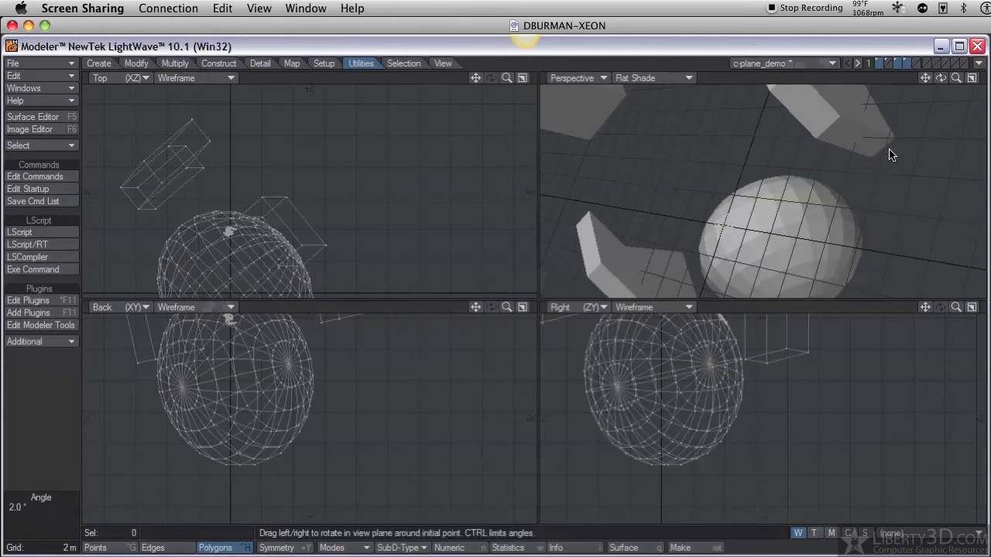
pyautogui.hotkey('ctrl', 'z')
# Step: Remove the construction plane from the rotated geometry with cplane remove and view all the objects together
pyautogui.click(57, 346)
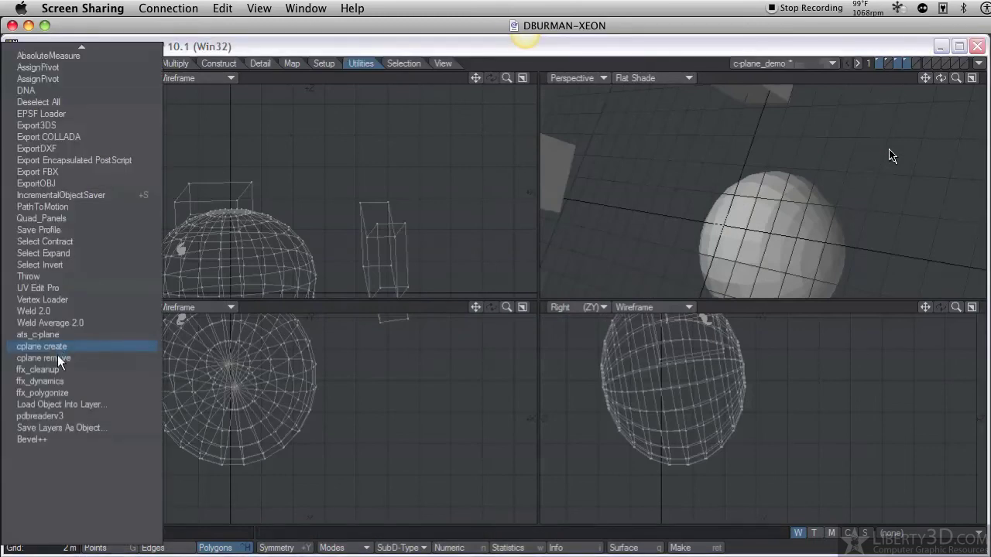
pyautogui.click(57, 348)
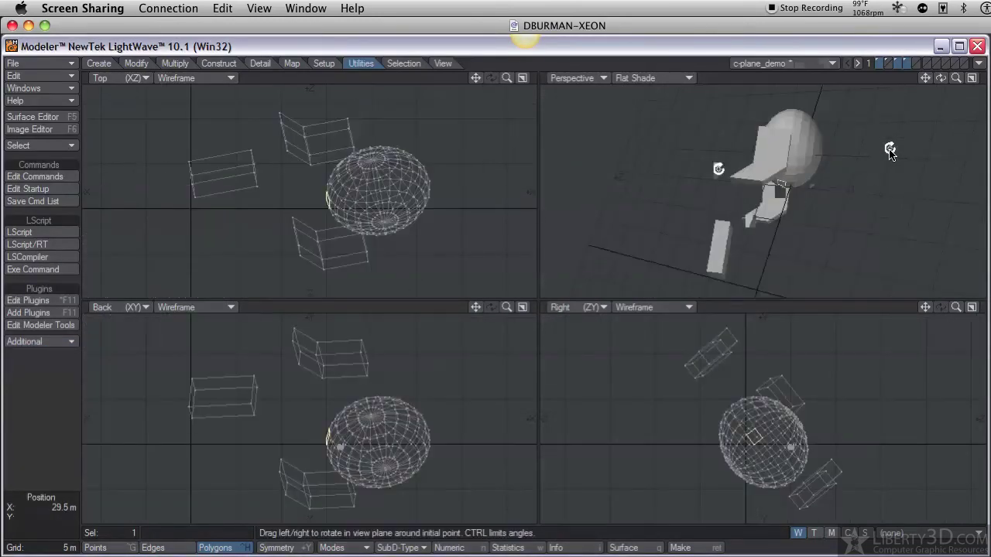
pyautogui.keyDown('alt'); pyautogui.moveTo(889, 148); pyautogui.dragTo(749, 204); pyautogui.keyUp('alt')
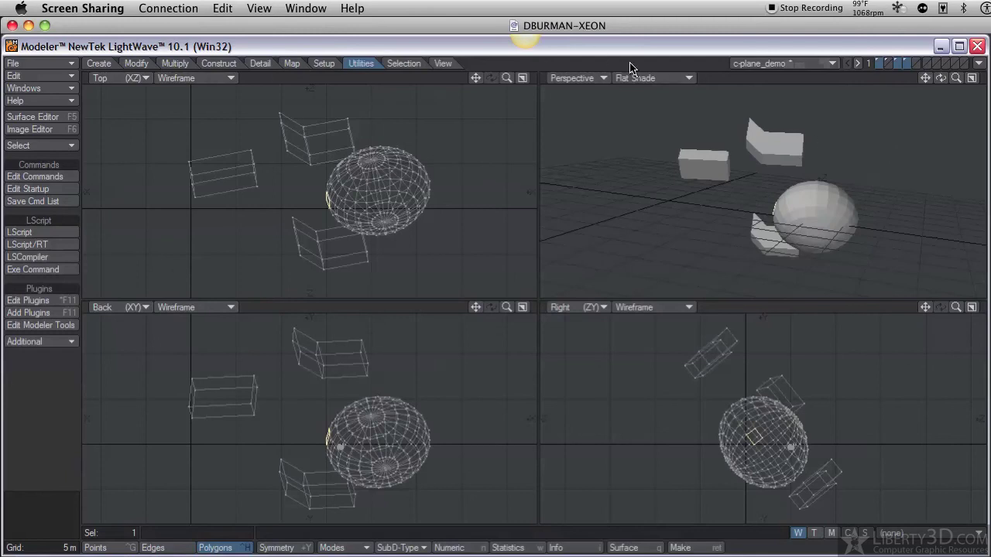
# Step: Switch from the shared Windows screen to the Mac version of LightWave Modeler with c-plane_demo.lwo open
pyautogui.hotkey('alt', 'Tab')
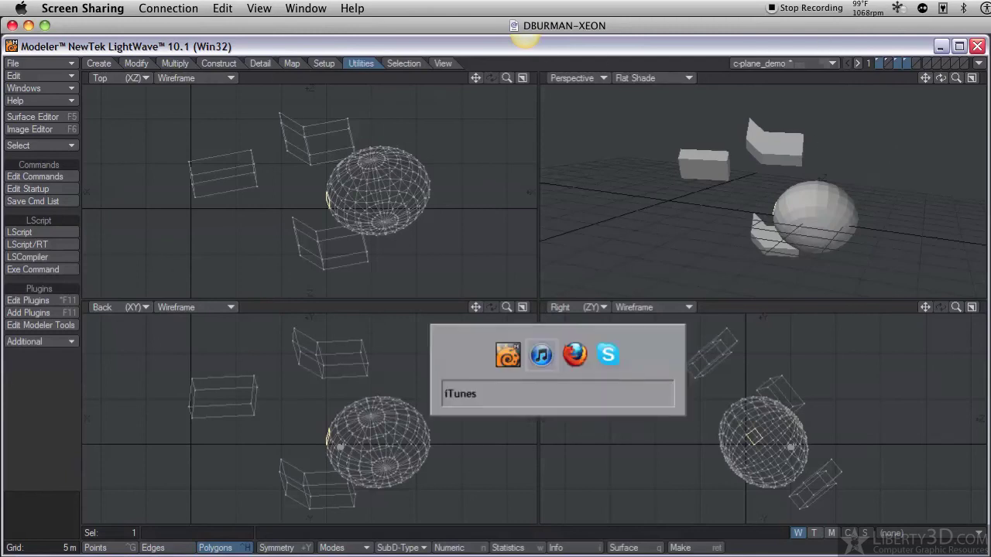
pyautogui.press('super+Tab')
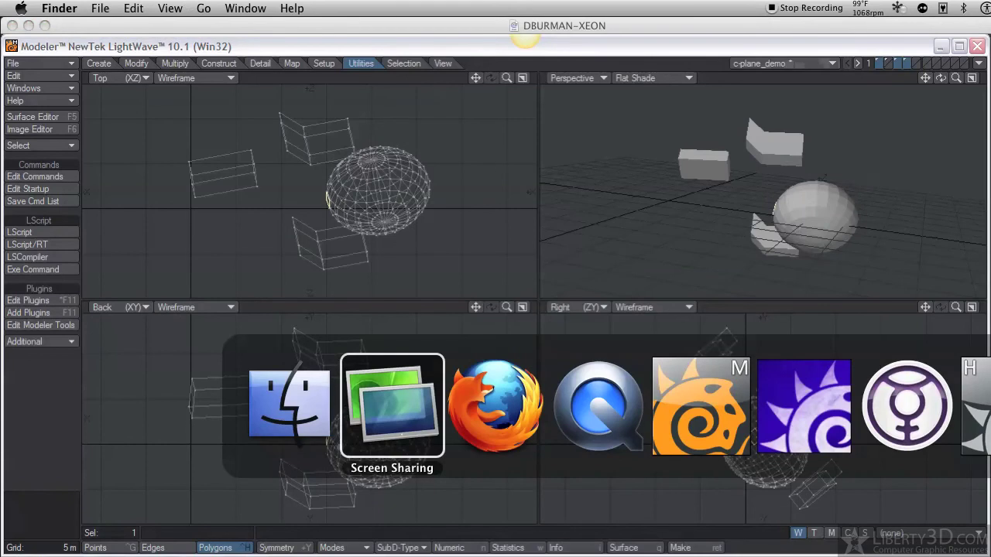
pyautogui.press('super+Tab')
pyautogui.press('super+Tab')
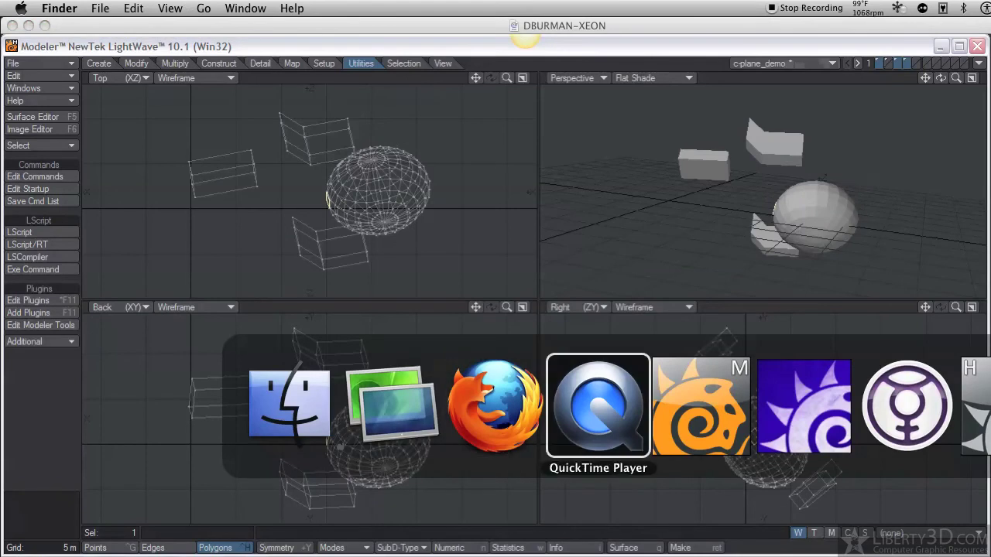
pyautogui.press('super+Tab')
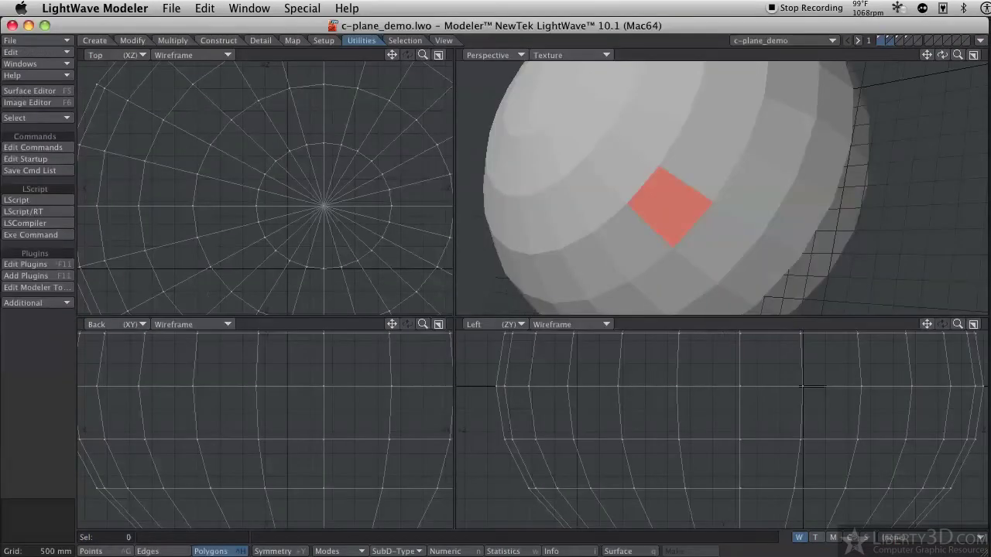
# Step: Make the sphere's layer the only active layer and select the red polygon on the sphere
pyautogui.keyDown('alt'); pyautogui.moveTo(648, 221); pyautogui.dragTo(723, 217); pyautogui.keyUp('alt')
pyautogui.keyDown('alt'); pyautogui.moveTo(788, 201); pyautogui.dragTo(692, 195); pyautogui.keyUp('alt')
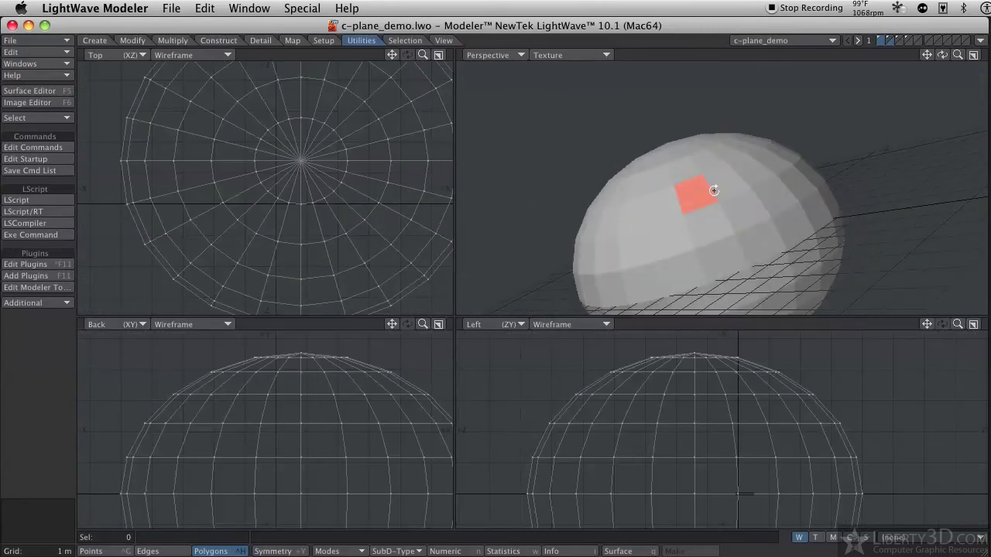
pyautogui.click(887, 36)
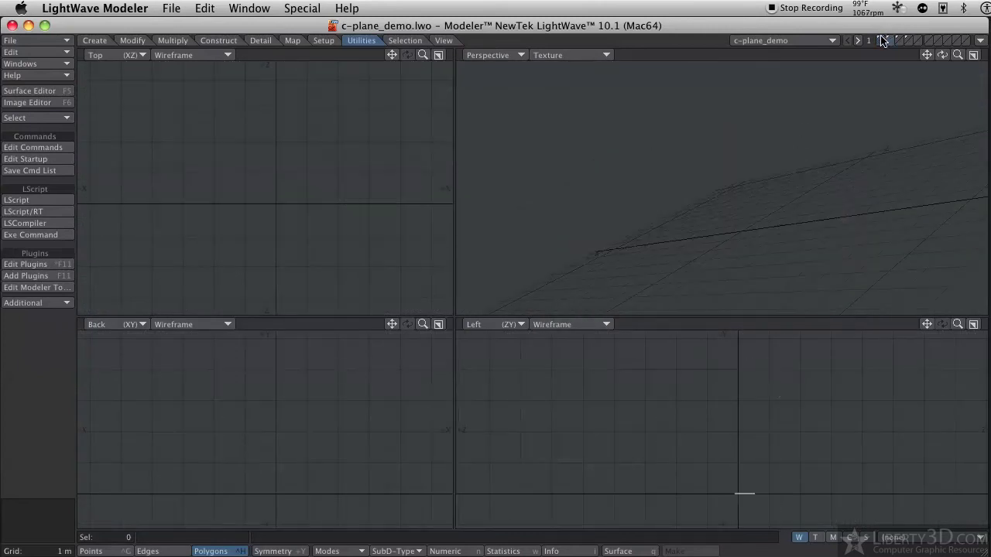
pyautogui.click(880, 38)
pyautogui.click(703, 191)
pyautogui.press(',')
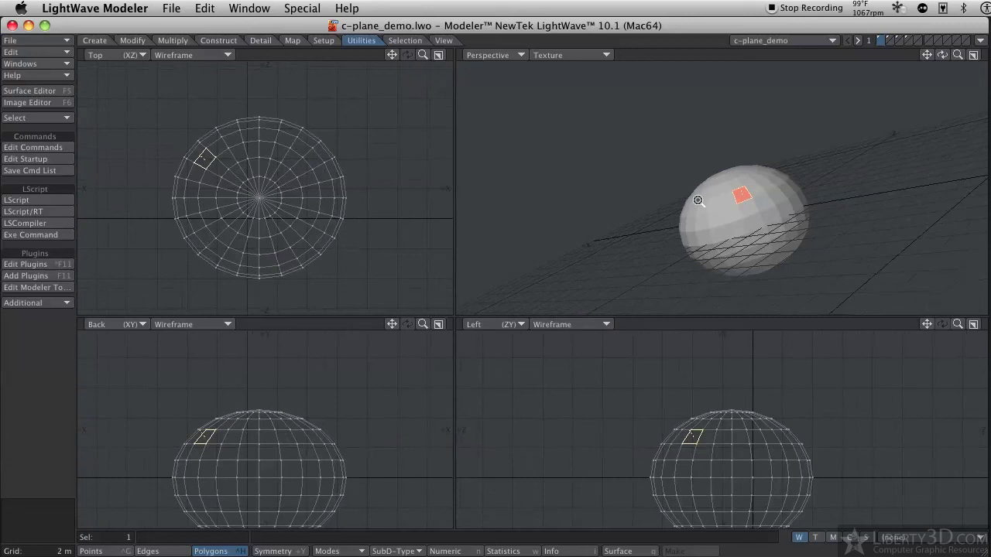
# Step: Create a construction plane from the selected red polygon with ats_c-plane and fit the selection in the views
pyautogui.click(37, 302)
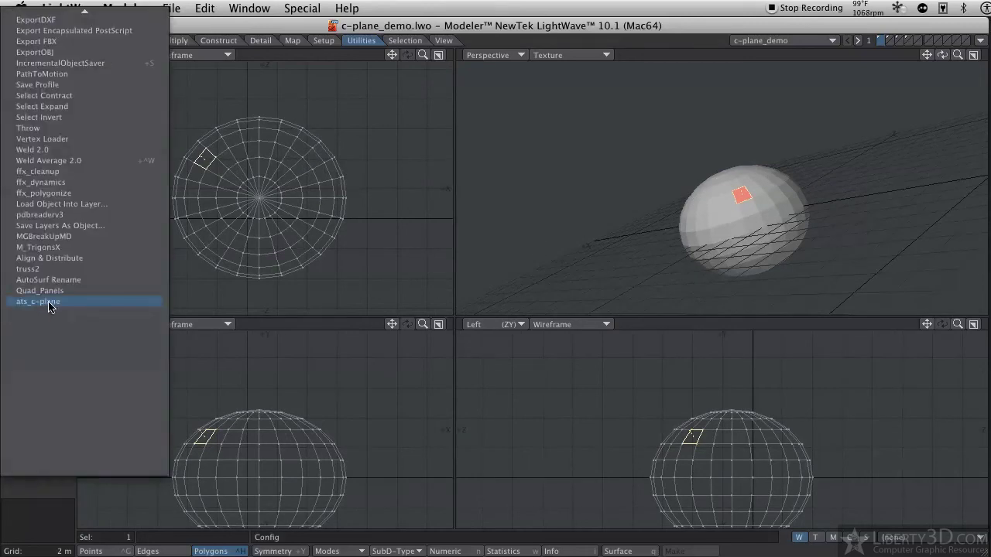
pyautogui.click(58, 303)
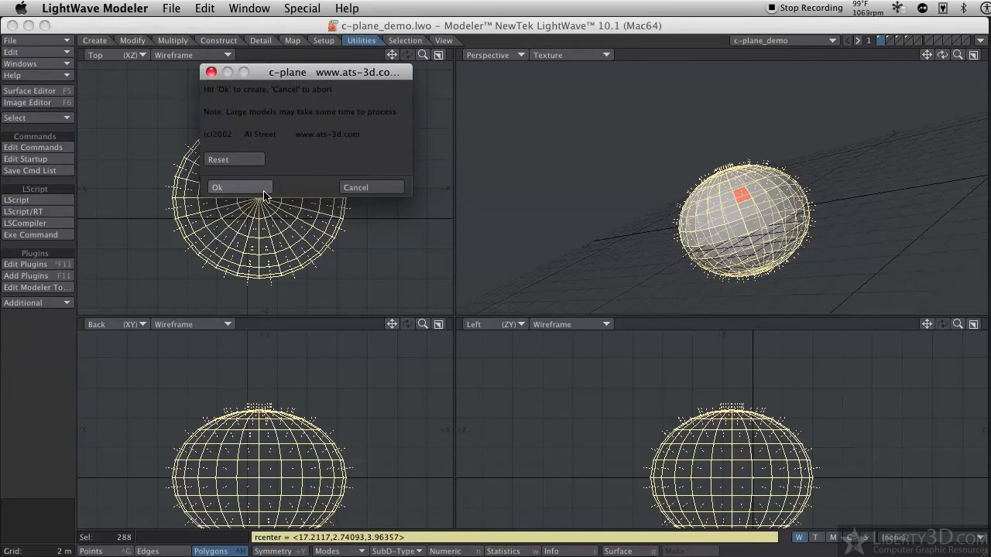
pyautogui.click(263, 190)
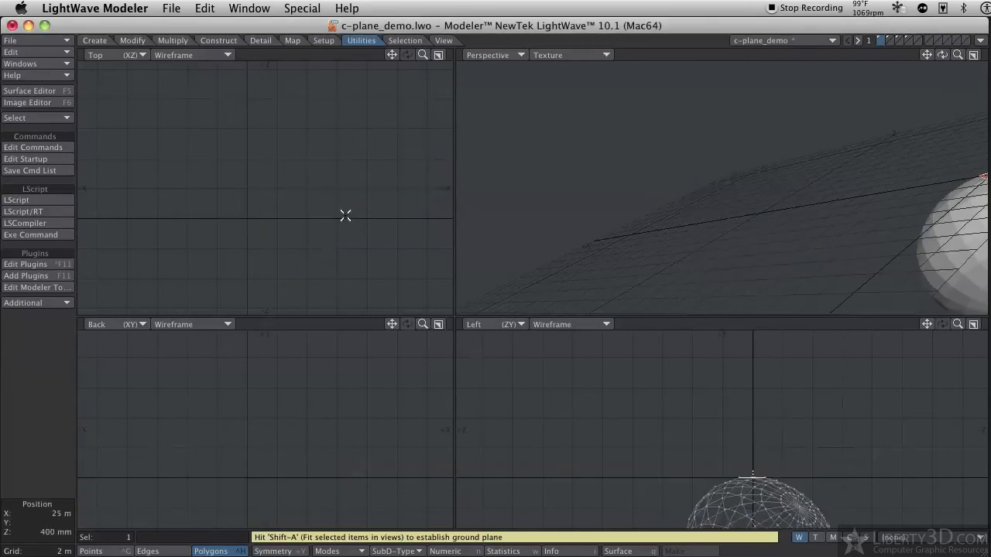
pyautogui.hotkey('shift', 'a')
pyautogui.keyDown('ctrl'); pyautogui.keyDown('alt'); pyautogui.moveTo(743, 174); pyautogui.dragTo(691, 148); pyautogui.keyUp('alt'); pyautogui.keyUp('ctrl')
# Step: With the sphere in the background, move the ornament -200 mm in X and 200 mm in Z, and swap foreground and background layers
pyautogui.click(889, 40)
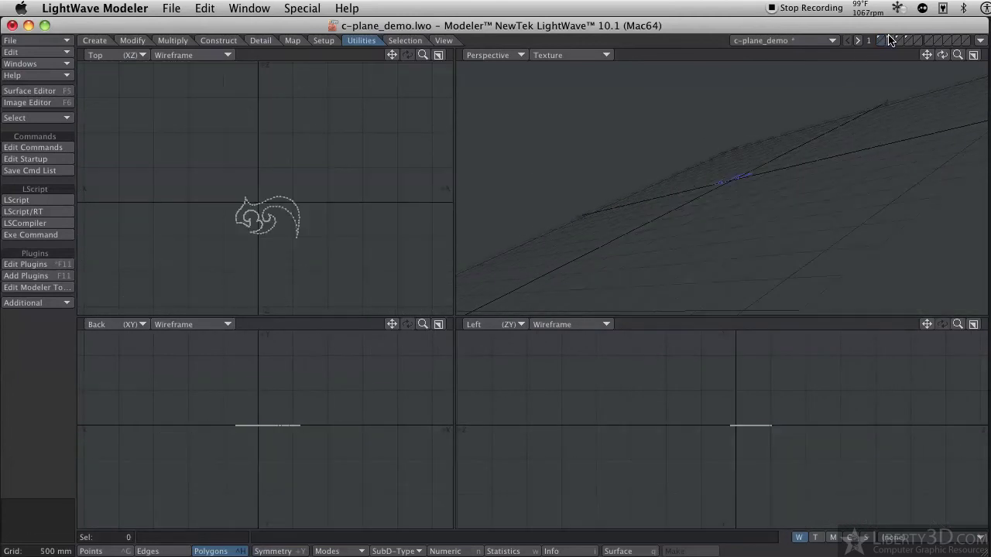
pyautogui.click(882, 43)
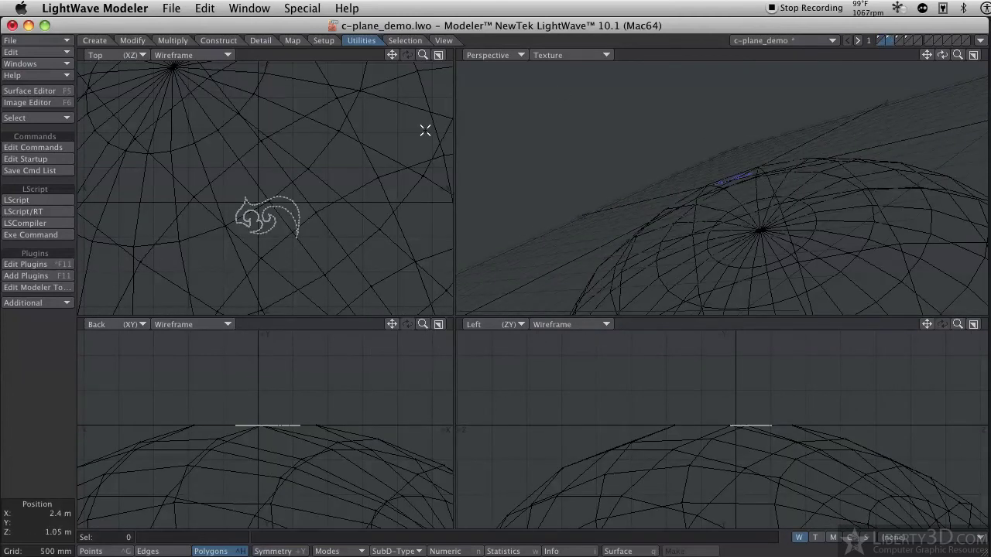
pyautogui.press('t')
pyautogui.moveTo(255, 235); pyautogui.dragTo(241, 219)
pyautogui.press("'")
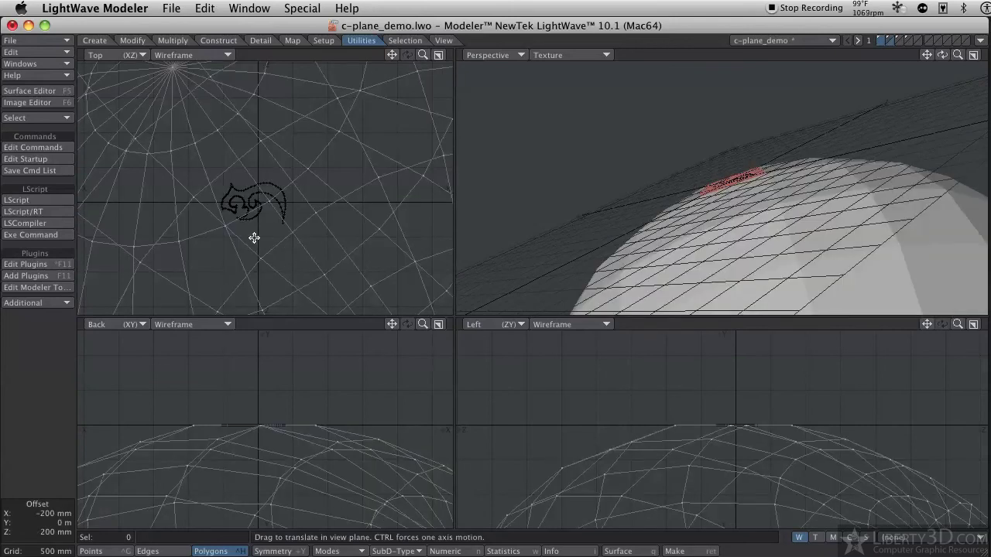
# Step: Try to stencil the ornament into the red polygon with Template Drill along Y using the surface awesome
pyautogui.click(721, 189)
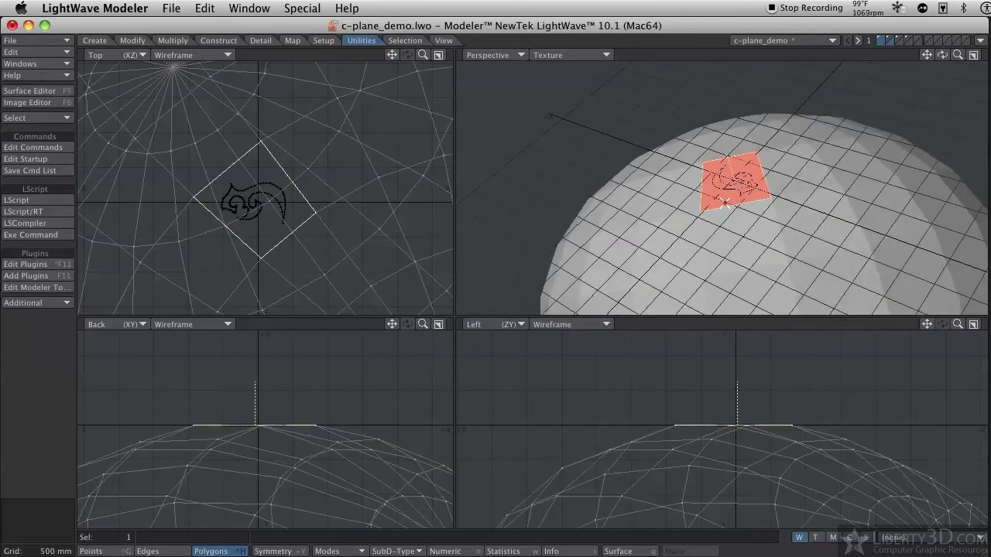
pyautogui.hotkey('shift', 'r')
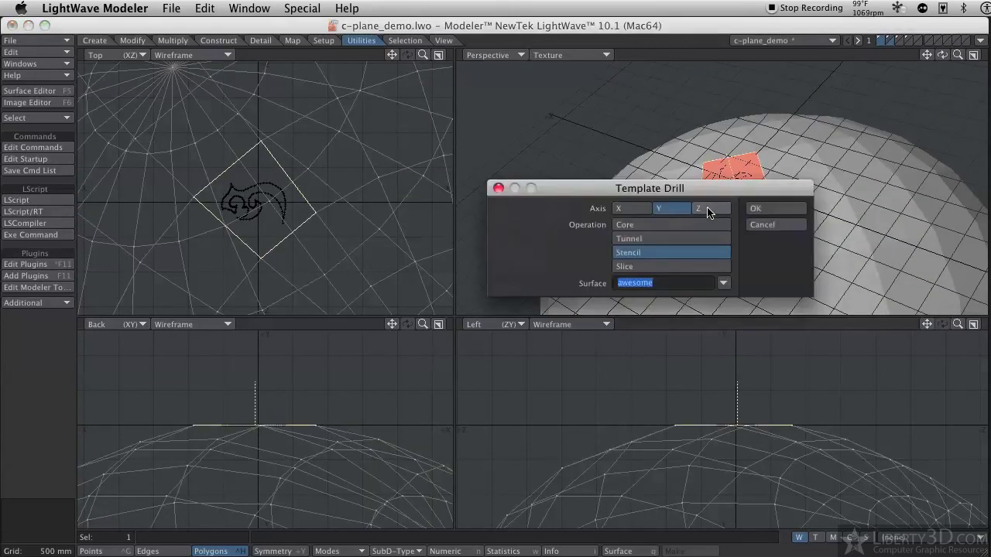
pyautogui.click(756, 206)
pyautogui.press('g')
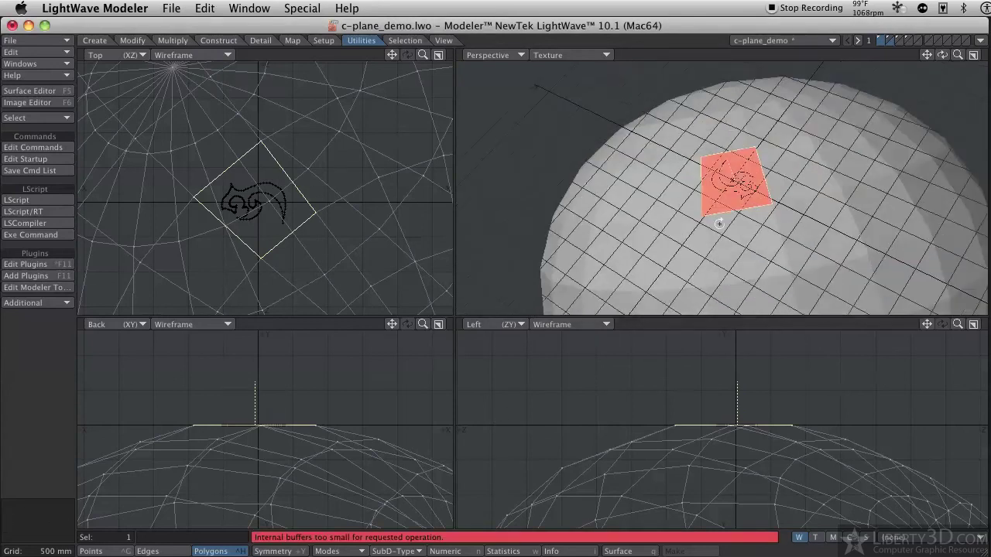
# Step: Try to cut the ornament into the red polygon with Template Drill's Slice operation along Y, and clear the selection
pyautogui.scroll(2, 751, 187)
pyautogui.keyDown('alt'); pyautogui.moveTo(715, 180); pyautogui.dragTo(733, 211); pyautogui.keyUp('alt')
pyautogui.hotkey('shift', 'r')
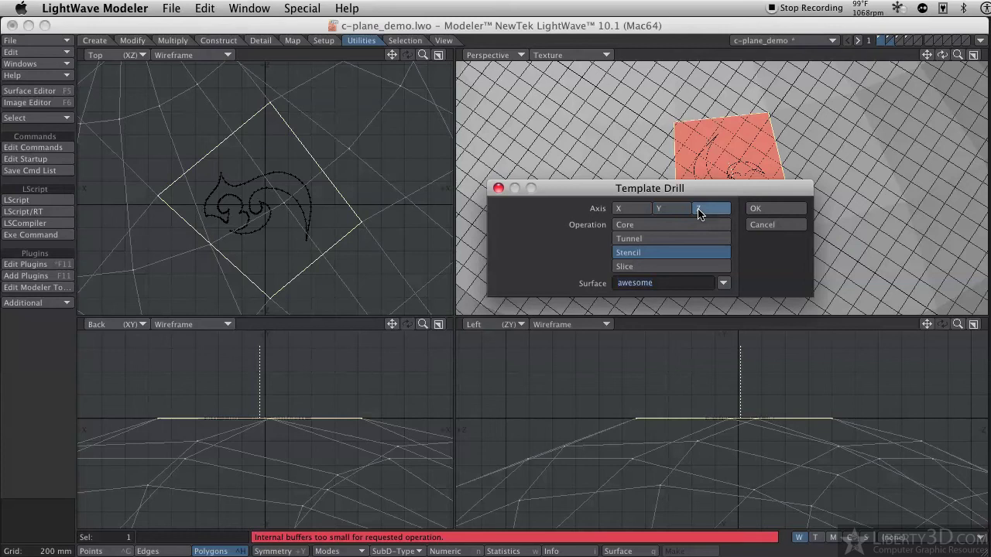
pyautogui.click(650, 266)
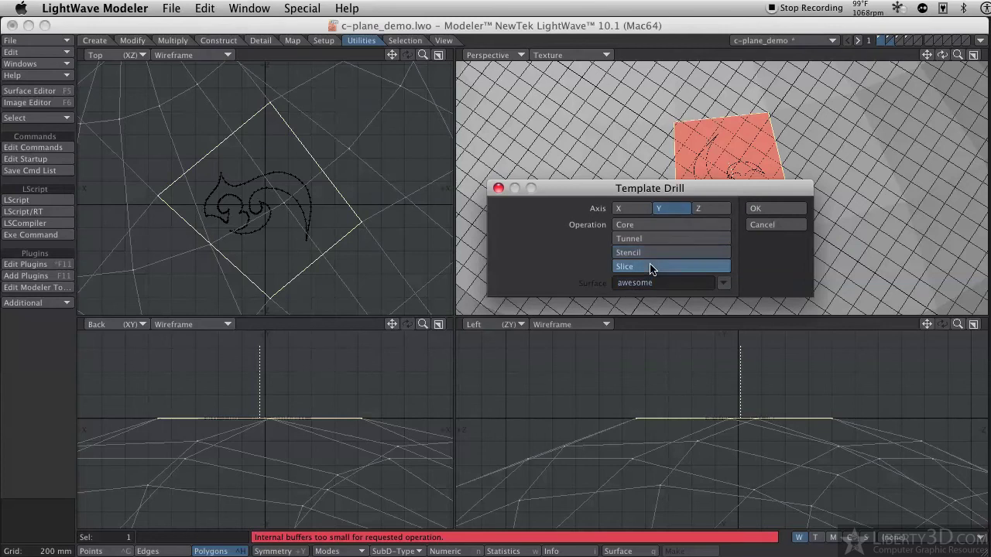
pyautogui.click(783, 208)
pyautogui.click(58, 458)
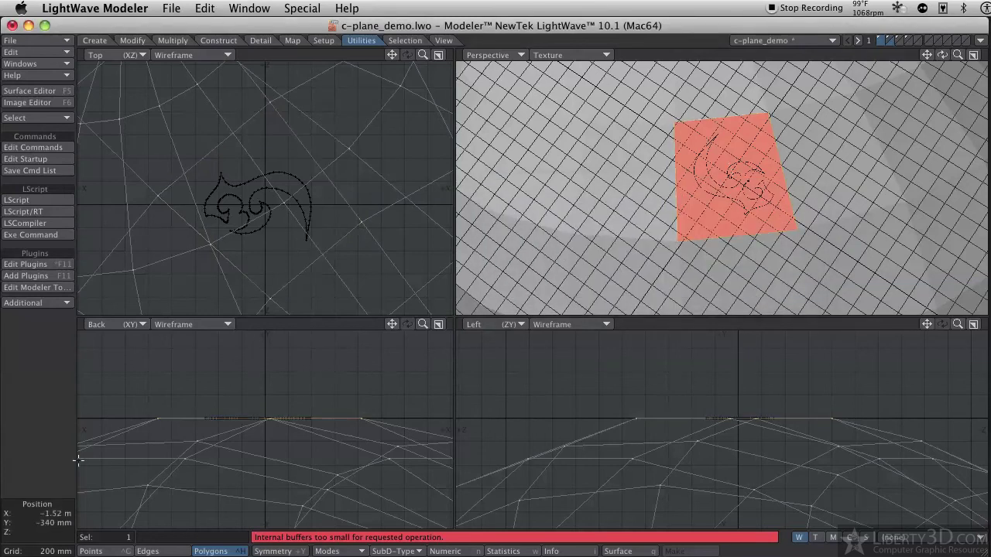
pyautogui.click(97, 550)
pyautogui.keyDown('alt'); pyautogui.moveTo(761, 172); pyautogui.dragTo(738, 189); pyautogui.keyUp('alt')
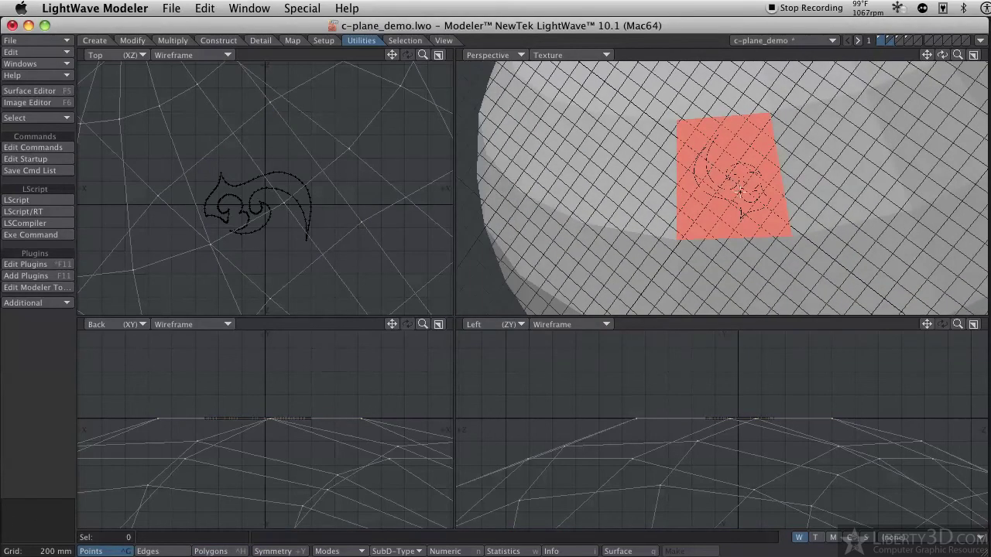
pyautogui.press('space')
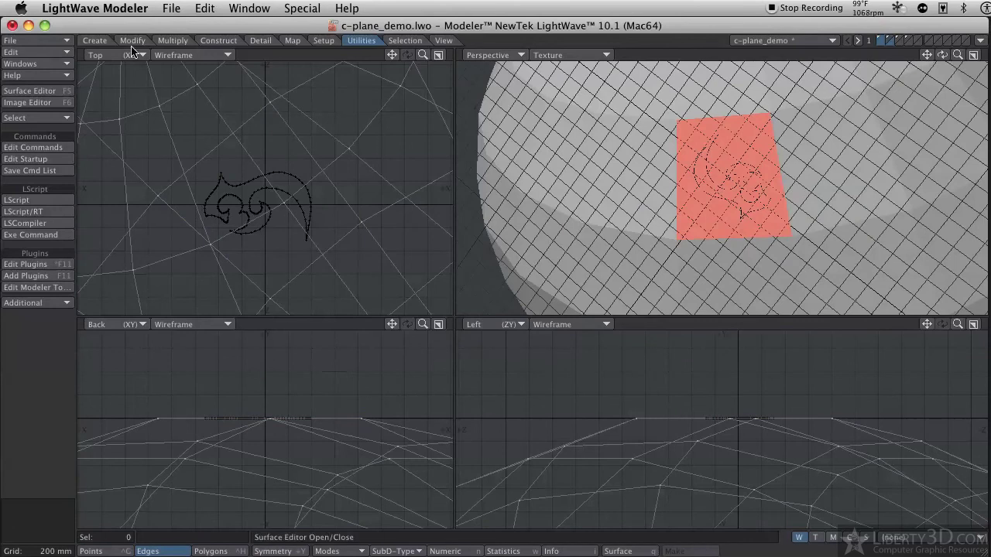
# Step: Create an upright cone 1.28 m tall over the red polygon, with its base on the ground plane
pyautogui.click(95, 41)
pyautogui.click(57, 183)
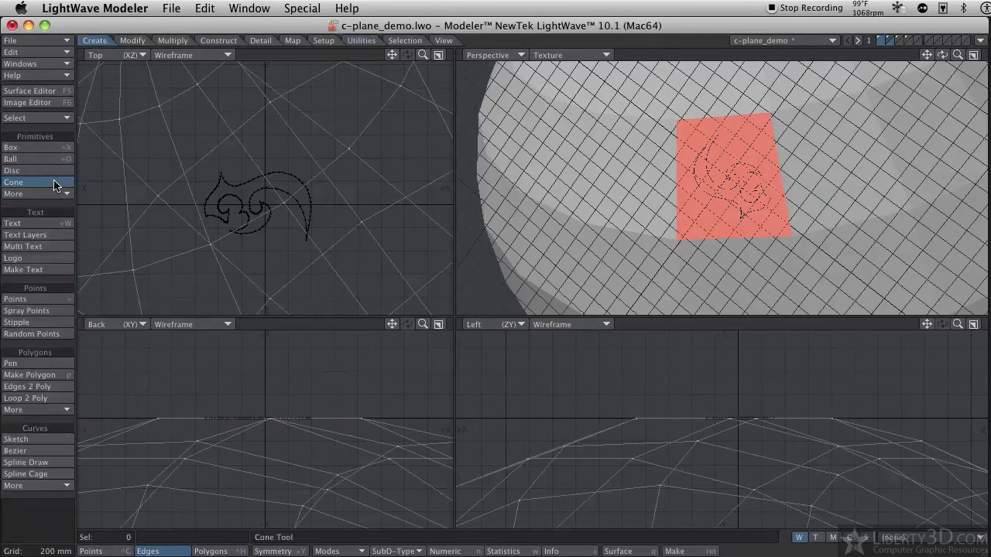
pyautogui.moveTo(235, 183); pyautogui.dragTo(271, 206)
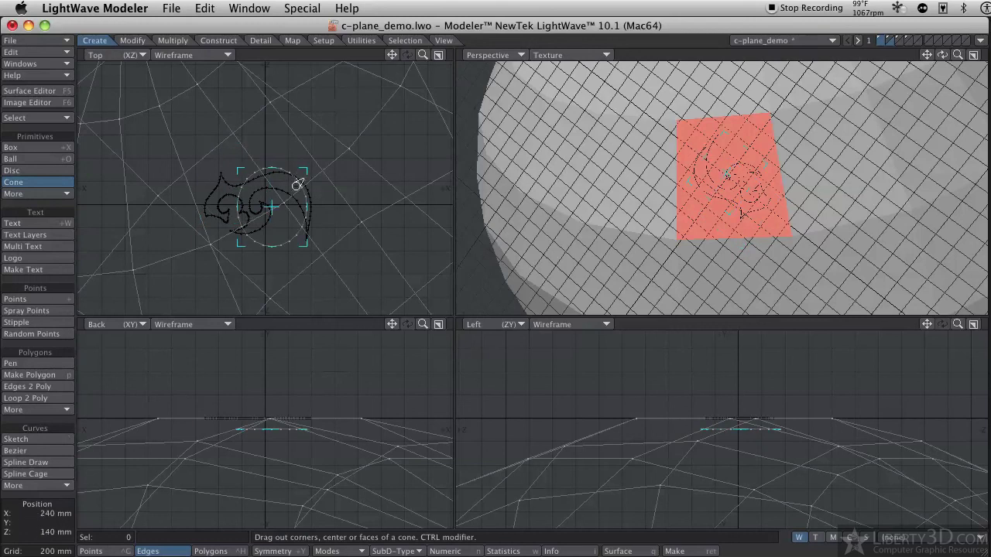
pyautogui.moveTo(307, 173); pyautogui.dragTo(311, 170)
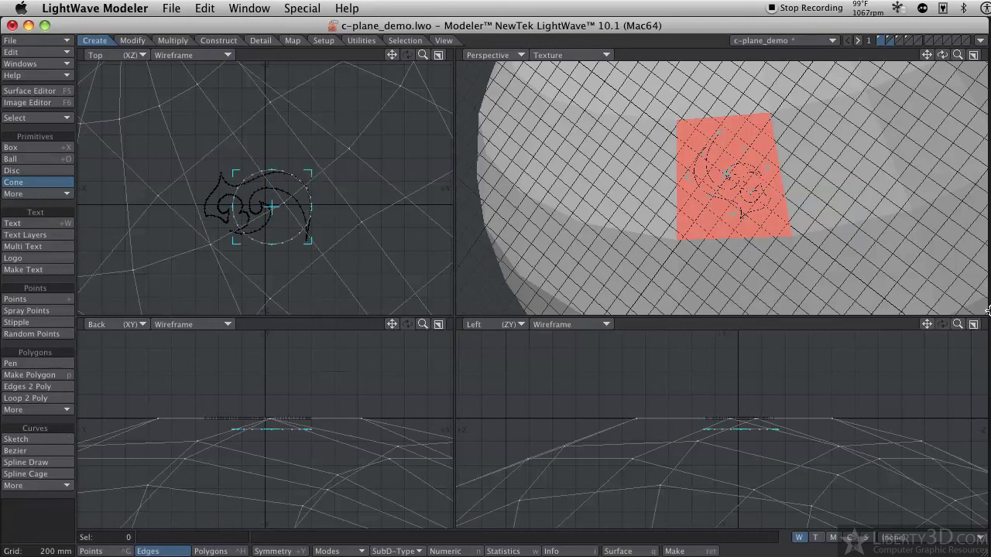
pyautogui.moveTo(753, 403); pyautogui.dragTo(741, 327)
pyautogui.moveTo(746, 424); pyautogui.dragTo(745, 418)
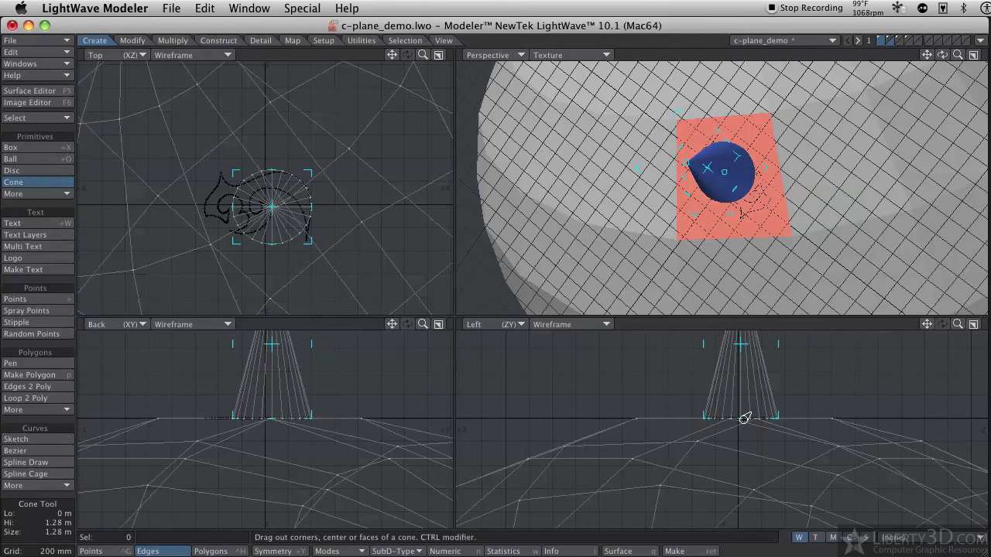
pyautogui.keyDown('ctrl'); pyautogui.keyDown('alt'); pyautogui.moveTo(776, 292); pyautogui.dragTo(715, 141); pyautogui.keyUp('alt'); pyautogui.keyUp('ctrl')
pyautogui.press('Return')
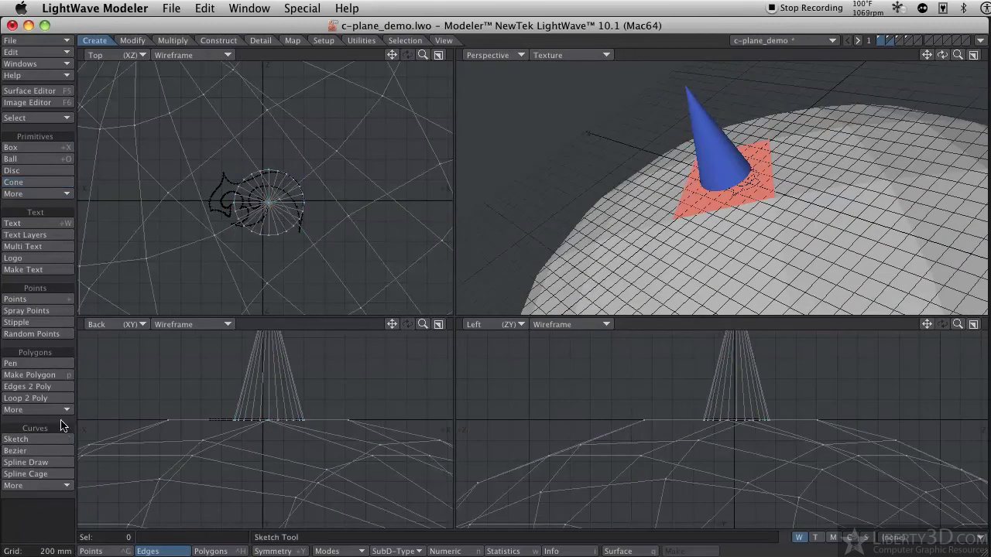
# Step: Clear the construction plane from the sphere and cone with ats_c-plane and drop the polygon selection
pyautogui.click(16, 438)
pyautogui.click(16, 450)
pyautogui.click(323, 41)
pyautogui.click(360, 42)
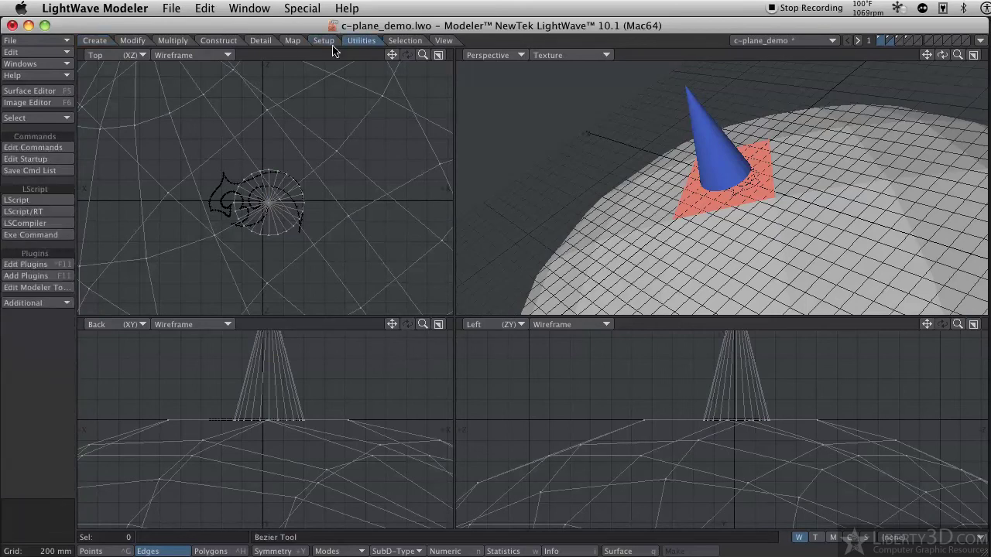
pyautogui.click(31, 303)
pyautogui.click(39, 303)
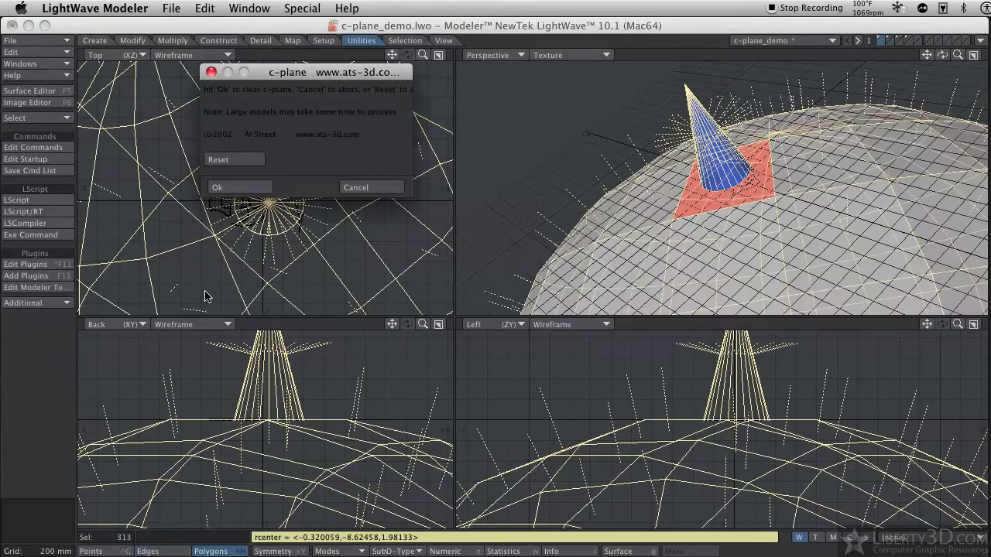
pyautogui.click(238, 188)
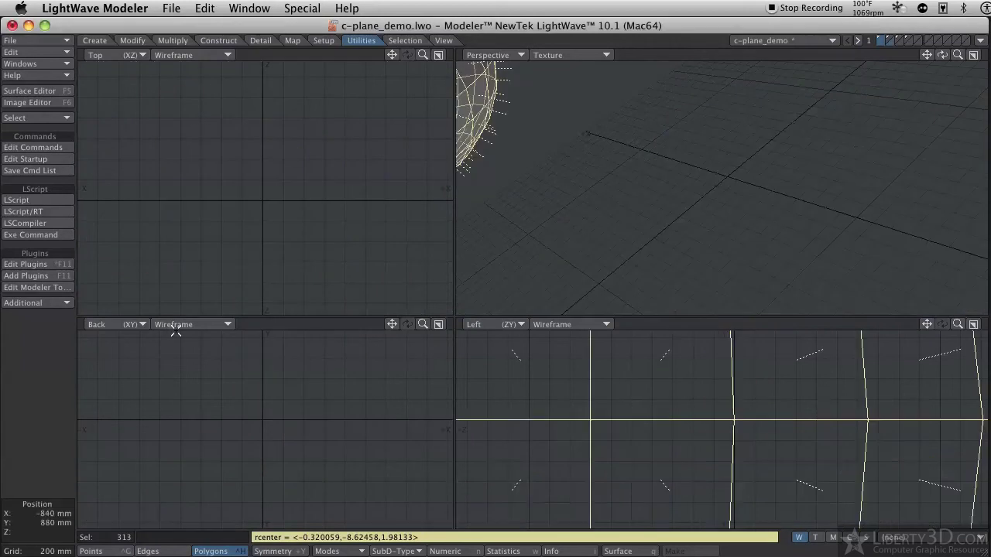
pyautogui.click(38, 377)
pyautogui.keyDown('ctrl'); pyautogui.keyDown('alt'); pyautogui.moveTo(871, 160); pyautogui.dragTo(845, 42); pyautogui.keyUp('alt'); pyautogui.keyUp('ctrl')
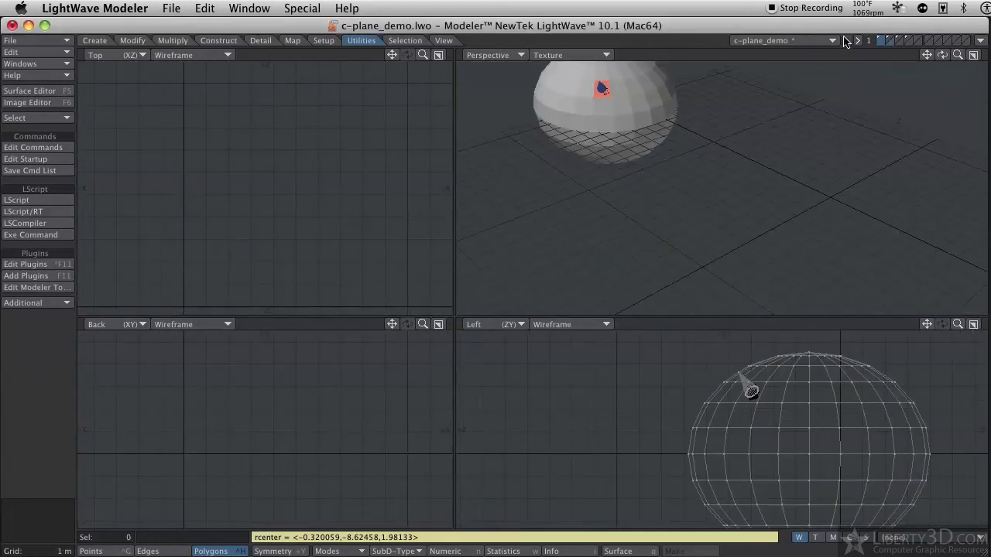
# Step: Activate the block layers together with the sphere's layer and fit all the objects in the views
pyautogui.click(897, 40)
pyautogui.keyDown('shift'); pyautogui.click(906, 39); pyautogui.keyUp('shift')
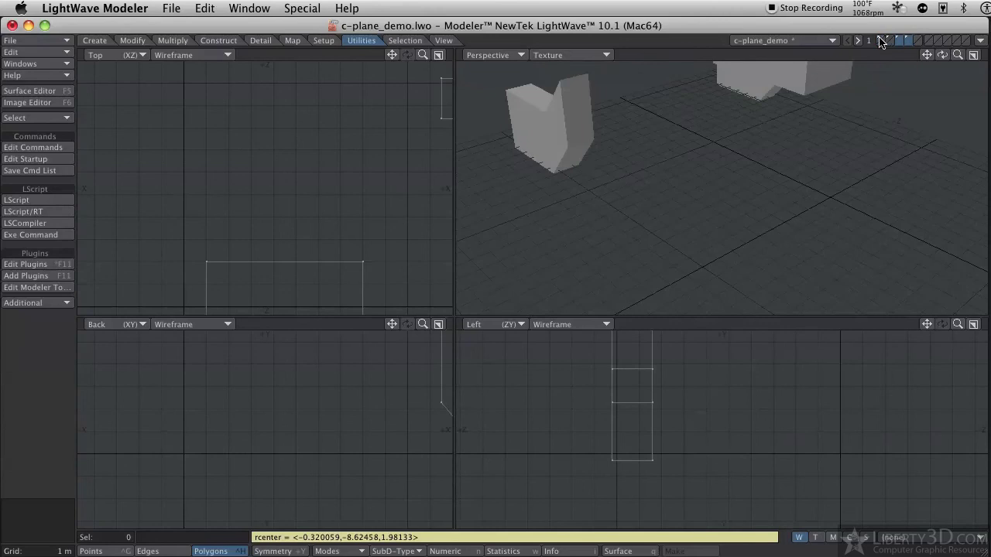
pyautogui.keyDown('shift'); pyautogui.click(880, 40); pyautogui.keyUp('shift')
pyautogui.press('a')
pyautogui.keyDown('alt'); pyautogui.moveTo(807, 152); pyautogui.dragTo(720, 223); pyautogui.keyUp('alt')
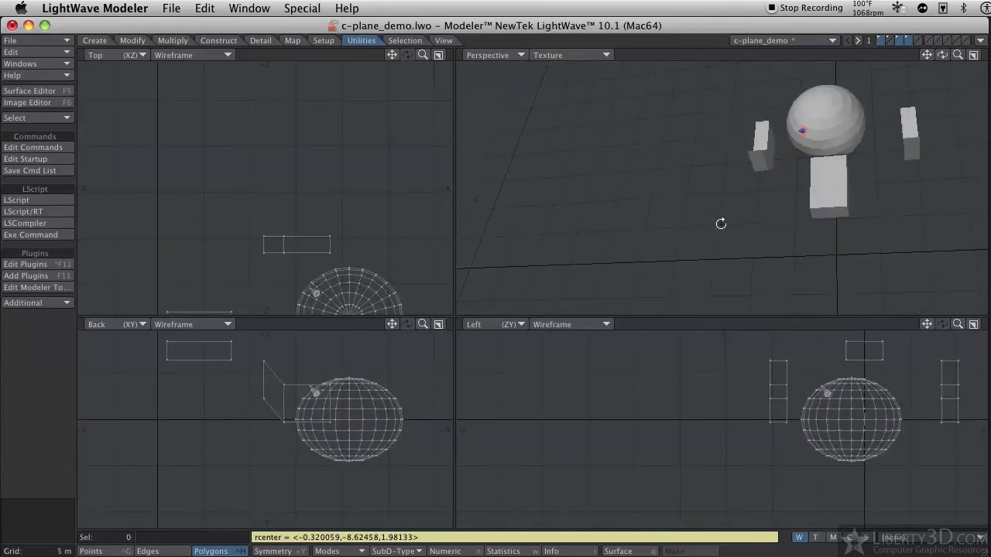
# Step: Switch to the LightWave 3D 9.6 (Mac32) Modeler with the c-plane_demo object loaded
pyautogui.press('super+Tab')
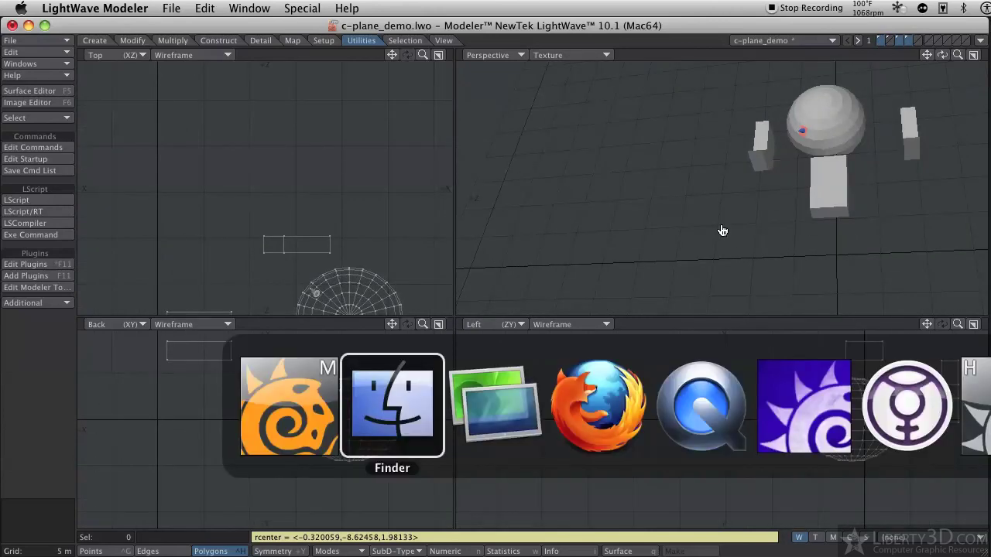
pyautogui.press('super+Tab')
pyautogui.press('super+Tab')
pyautogui.press('super+Tab')
pyautogui.press('super+Tab')
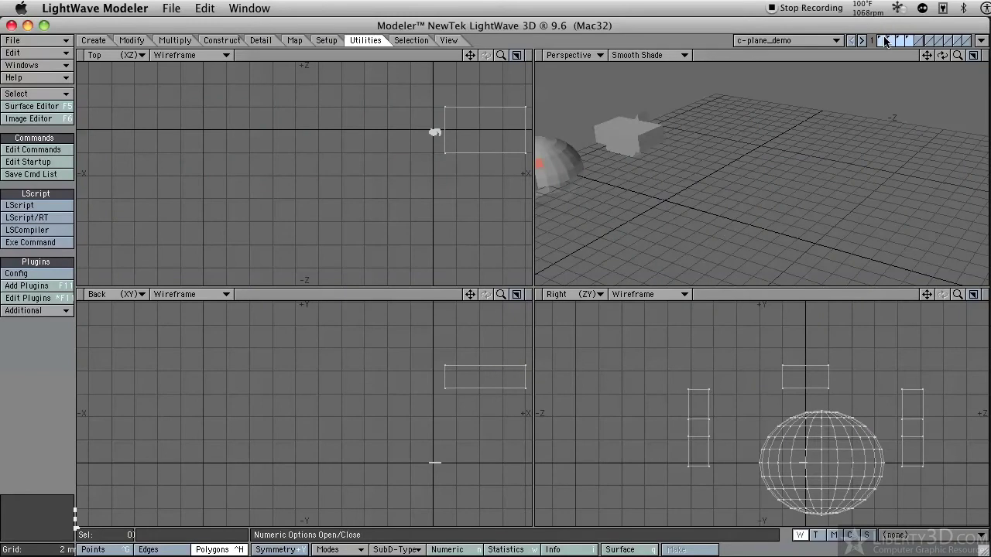
# Step: Isolate the sphere's layer, fit it in the views, and select the red polygon
pyautogui.click(920, 41)
pyautogui.click(881, 40)
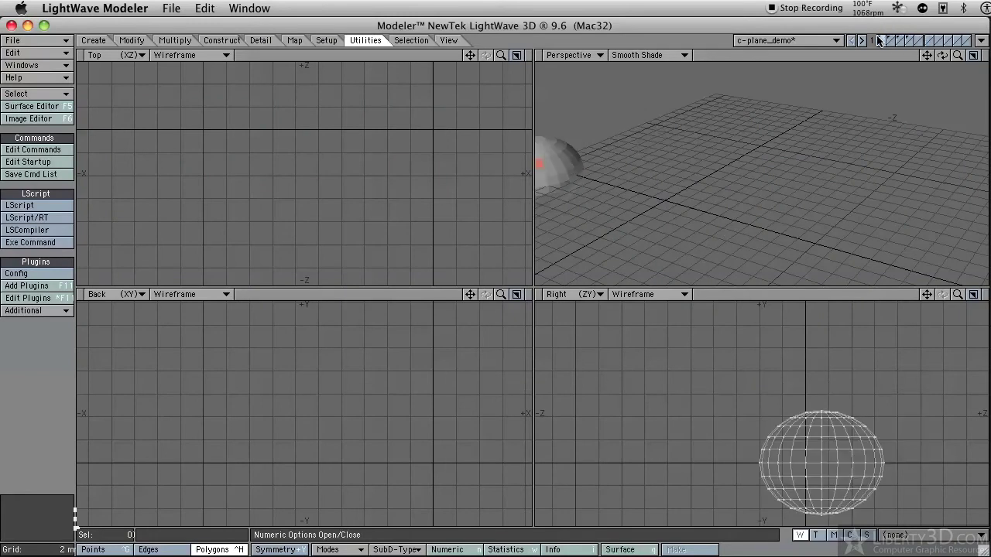
pyautogui.press('a')
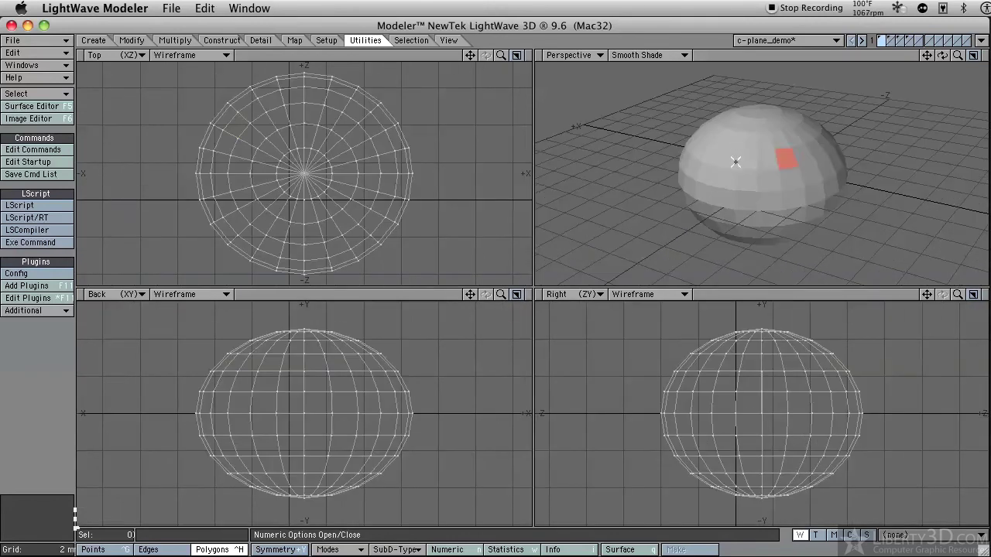
pyautogui.click(784, 158)
# Step: Align the sphere's selected red polygon to the ground plane with cplane create and fit the sphere in the views
pyautogui.click(34, 310)
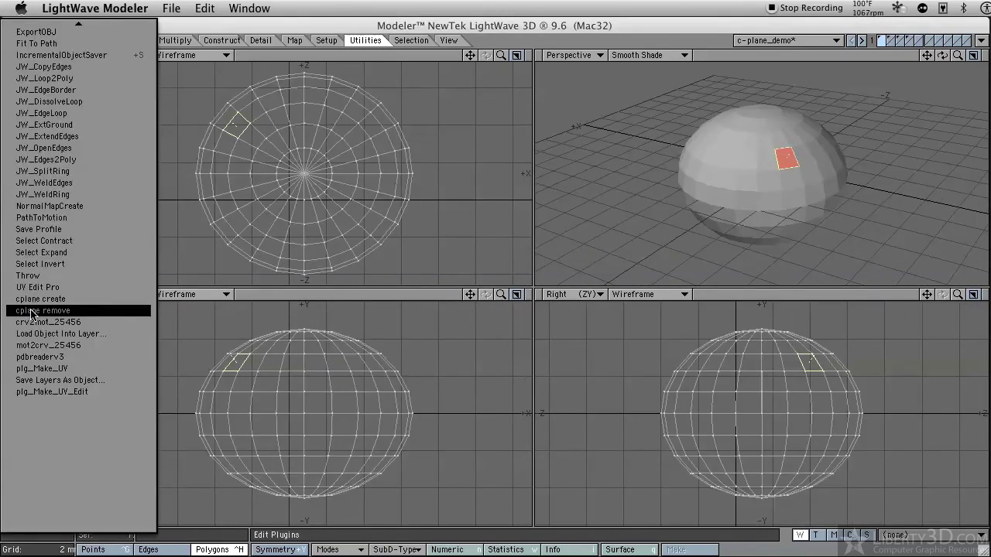
pyautogui.click(39, 300)
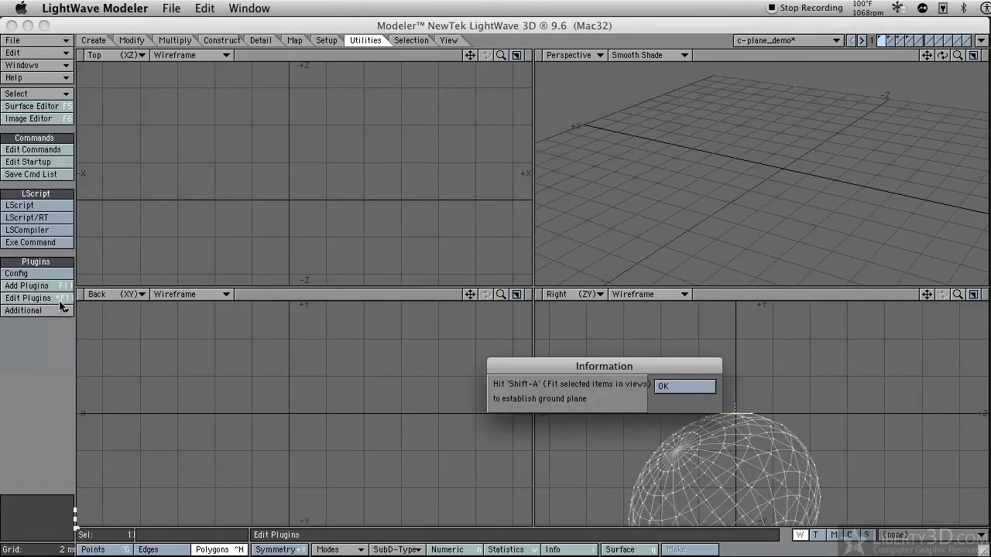
pyautogui.click(711, 387)
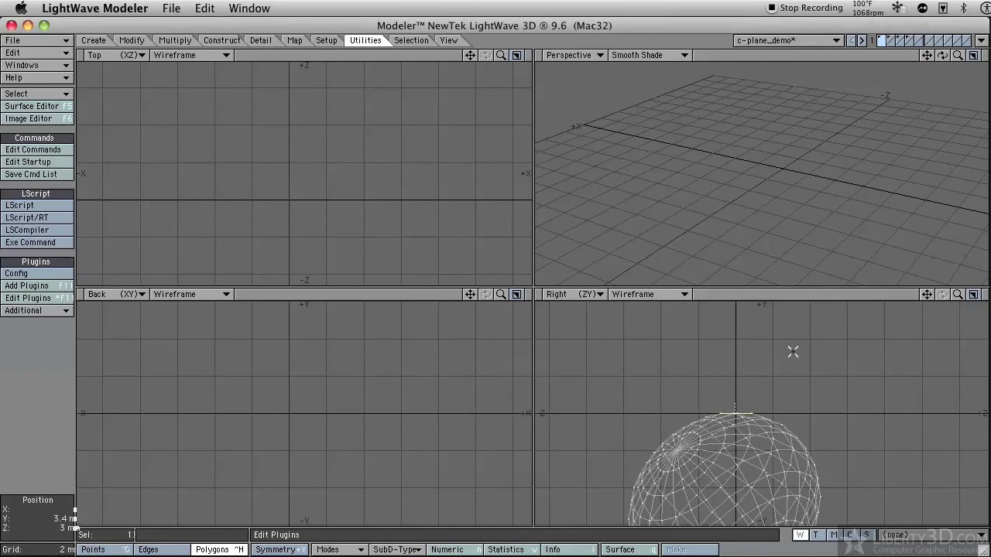
pyautogui.press('a')
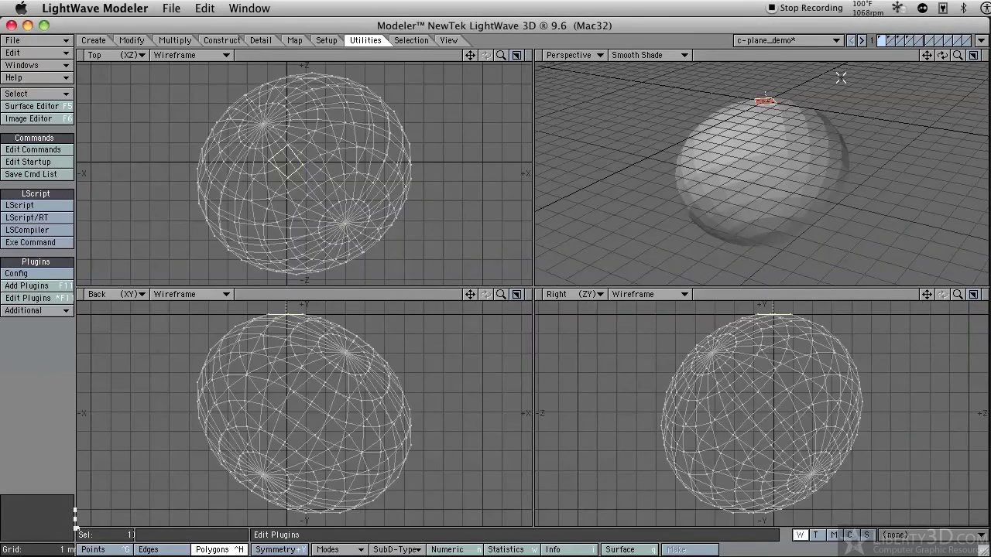
# Step: Inspect the logo shape in the second layer and the objects in the fourth layer against the new ground plane
pyautogui.click(891, 42)
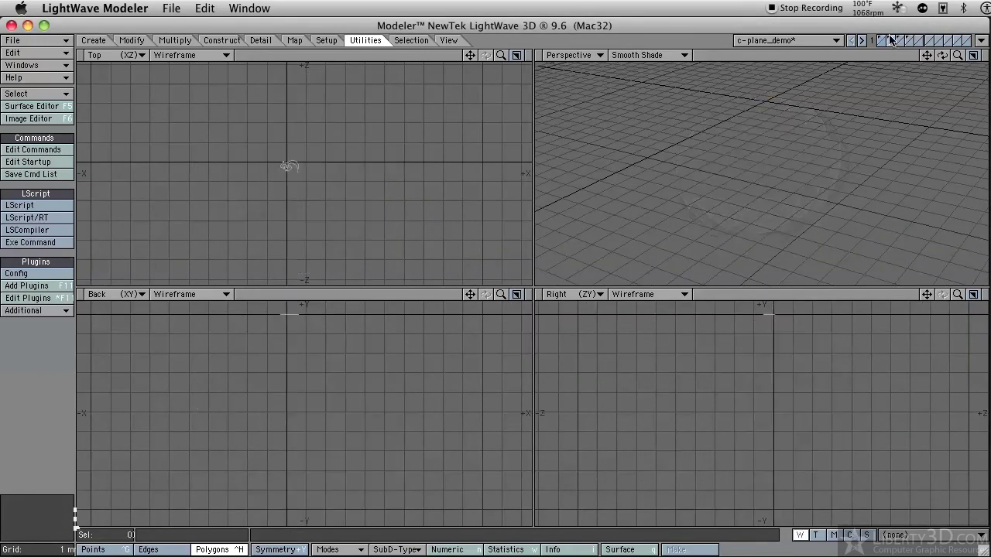
pyautogui.keyDown('ctrl'); pyautogui.keyDown('alt'); pyautogui.moveTo(870, 116); pyautogui.dragTo(708, 146); pyautogui.keyUp('alt'); pyautogui.keyUp('ctrl')
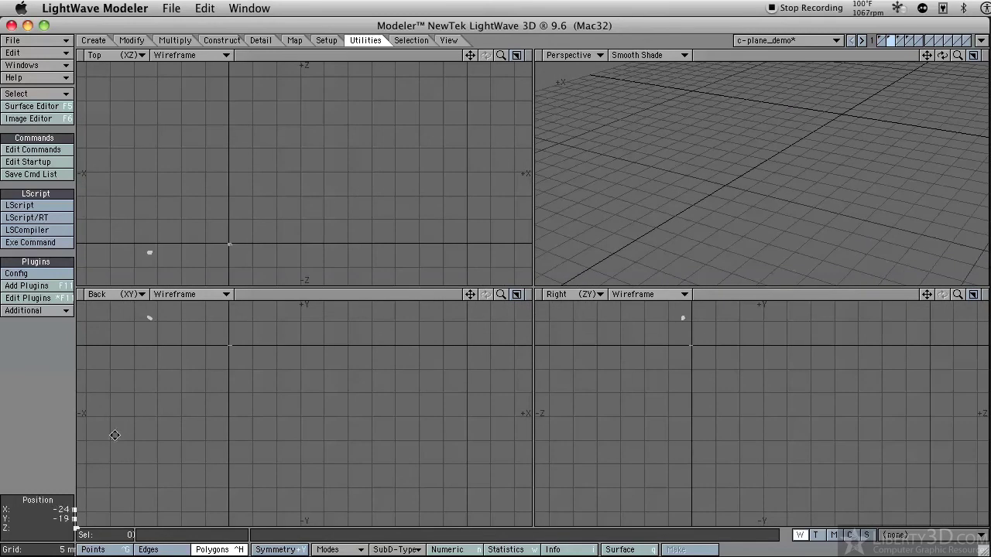
pyautogui.keyDown('alt'); pyautogui.moveTo(204, 373); pyautogui.dragTo(271, 404); pyautogui.keyUp('alt')
pyautogui.press('a')
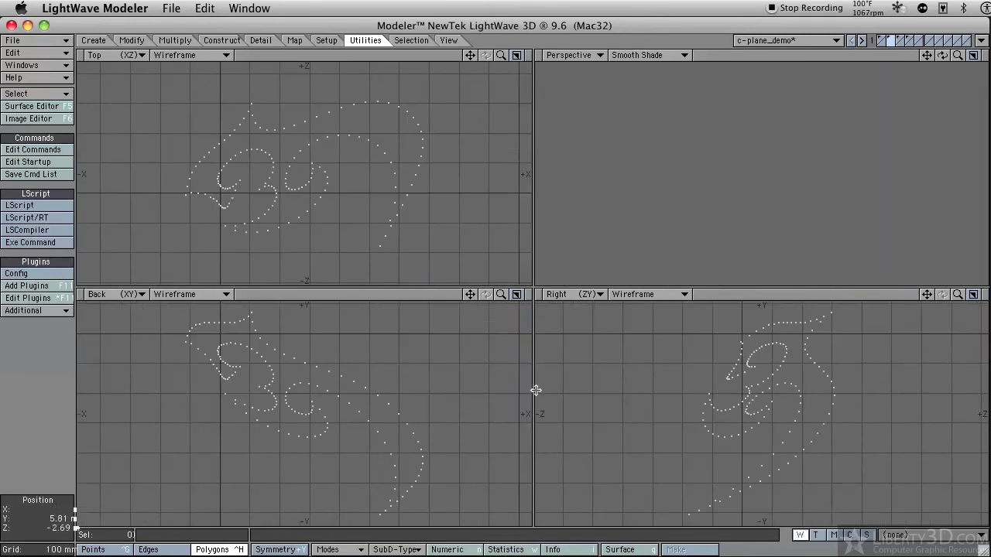
pyautogui.keyDown('ctrl'); pyautogui.keyDown('alt'); pyautogui.moveTo(407, 386); pyautogui.dragTo(172, 396); pyautogui.keyUp('alt'); pyautogui.keyUp('ctrl')
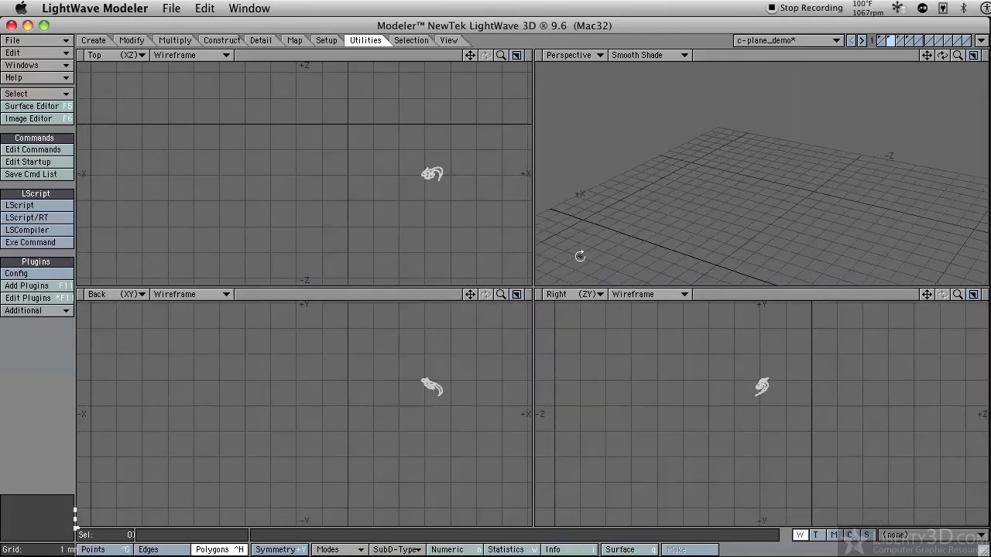
pyautogui.keyDown('alt'); pyautogui.moveTo(445, 214); pyautogui.dragTo(251, 123); pyautogui.keyUp('alt')
pyautogui.keyDown('alt'); pyautogui.moveTo(339, 229); pyautogui.dragTo(187, 67); pyautogui.keyUp('alt')
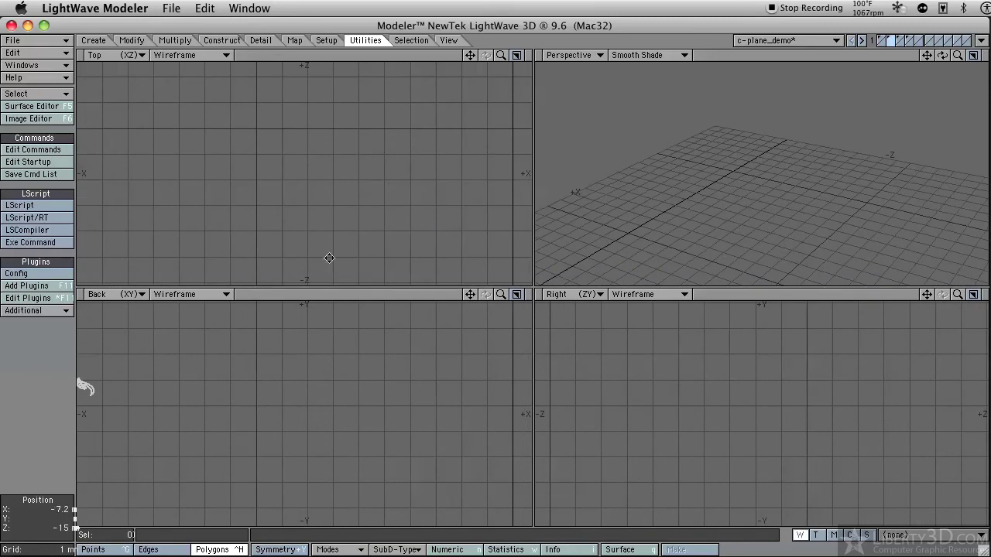
pyautogui.keyDown('alt'); pyautogui.moveTo(331, 342); pyautogui.dragTo(232, 282); pyautogui.keyUp('alt')
pyautogui.keyDown('alt'); pyautogui.moveTo(788, 222); pyautogui.dragTo(841, 297); pyautogui.keyUp('alt')
pyautogui.keyDown('alt'); pyautogui.keyDown('shift'); pyautogui.moveTo(830, 238); pyautogui.dragTo(797, 210); pyautogui.keyUp('shift'); pyautogui.keyUp('alt')
pyautogui.keyDown('ctrl'); pyautogui.keyDown('alt'); pyautogui.moveTo(411, 434); pyautogui.dragTo(232, 390); pyautogui.keyUp('alt'); pyautogui.keyUp('ctrl')
pyautogui.keyDown('alt'); pyautogui.moveTo(438, 175); pyautogui.dragTo(306, 250); pyautogui.keyUp('alt')
pyautogui.keyDown('ctrl'); pyautogui.keyDown('alt'); pyautogui.moveTo(306, 250); pyautogui.dragTo(534, 225); pyautogui.keyUp('alt'); pyautogui.keyUp('ctrl')
pyautogui.keyDown('alt'); pyautogui.moveTo(353, 280); pyautogui.dragTo(557, 141); pyautogui.keyUp('alt')
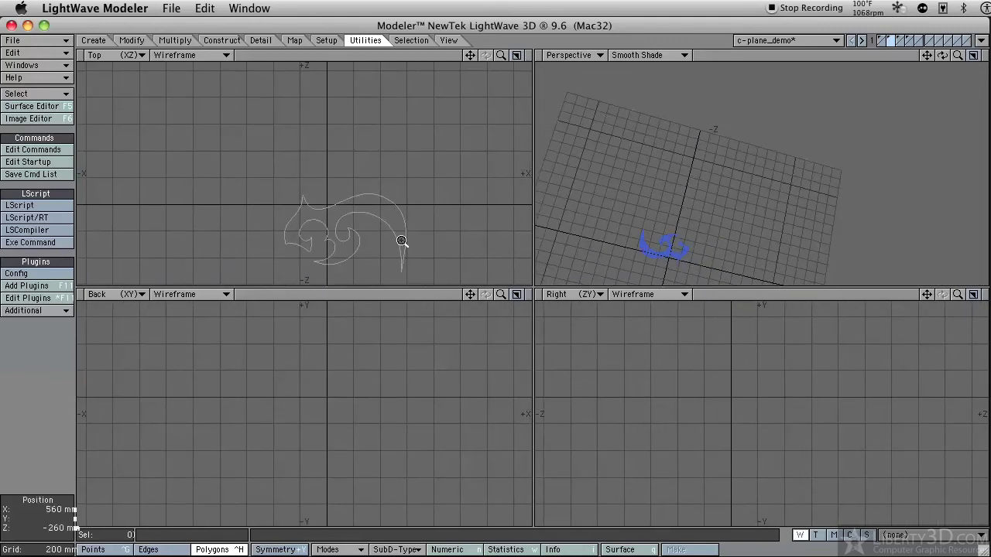
pyautogui.keyDown('ctrl'); pyautogui.keyDown('alt'); pyautogui.moveTo(400, 240); pyautogui.dragTo(433, 229); pyautogui.keyUp('alt'); pyautogui.keyUp('ctrl')
pyautogui.hotkey('ctrl', 'g')
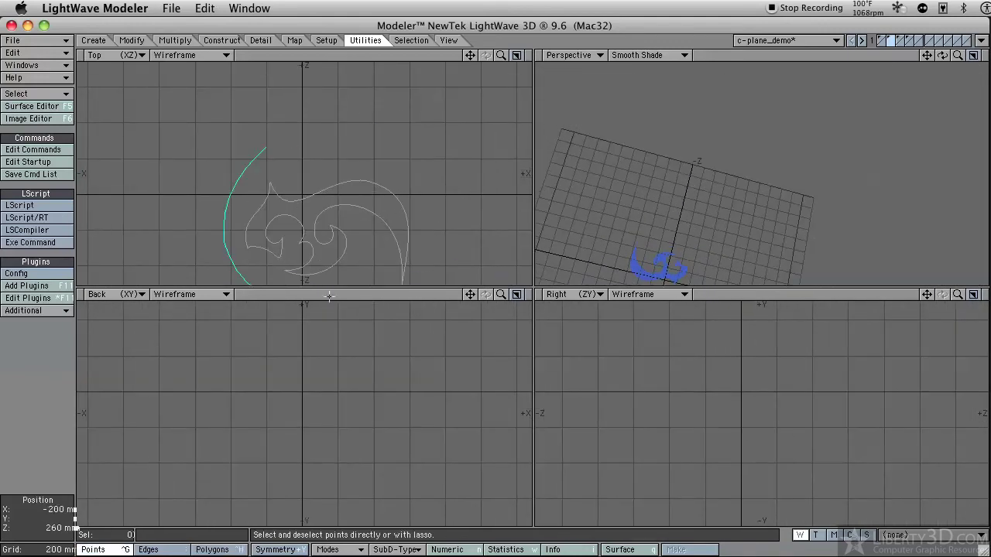
pyautogui.press('space')
pyautogui.press('space')
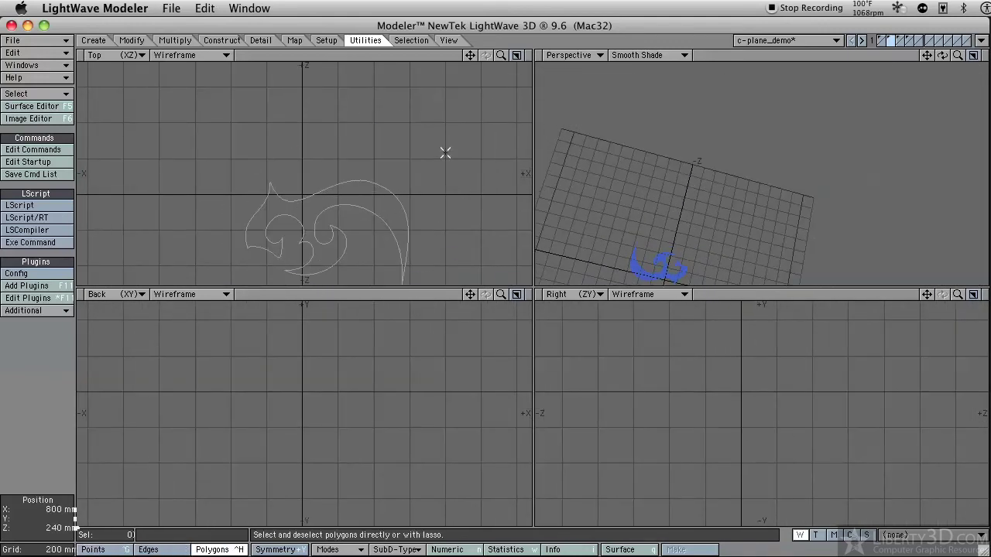
pyautogui.click(909, 40)
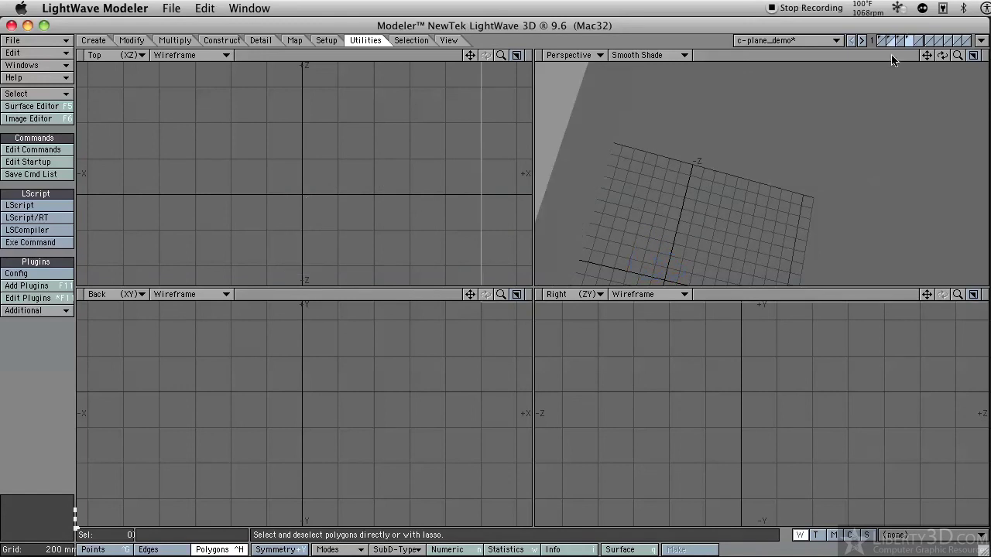
pyautogui.keyDown('ctrl'); pyautogui.keyDown('alt'); pyautogui.moveTo(764, 171); pyautogui.dragTo(451, 441); pyautogui.keyUp('alt'); pyautogui.keyUp('ctrl')
pyautogui.keyDown('ctrl'); pyautogui.keyDown('alt'); pyautogui.moveTo(503, 421); pyautogui.dragTo(299, 438); pyautogui.keyUp('alt'); pyautogui.keyUp('ctrl')
pyautogui.keyDown('alt'); pyautogui.moveTo(771, 403); pyautogui.dragTo(793, 431); pyautogui.keyUp('alt')
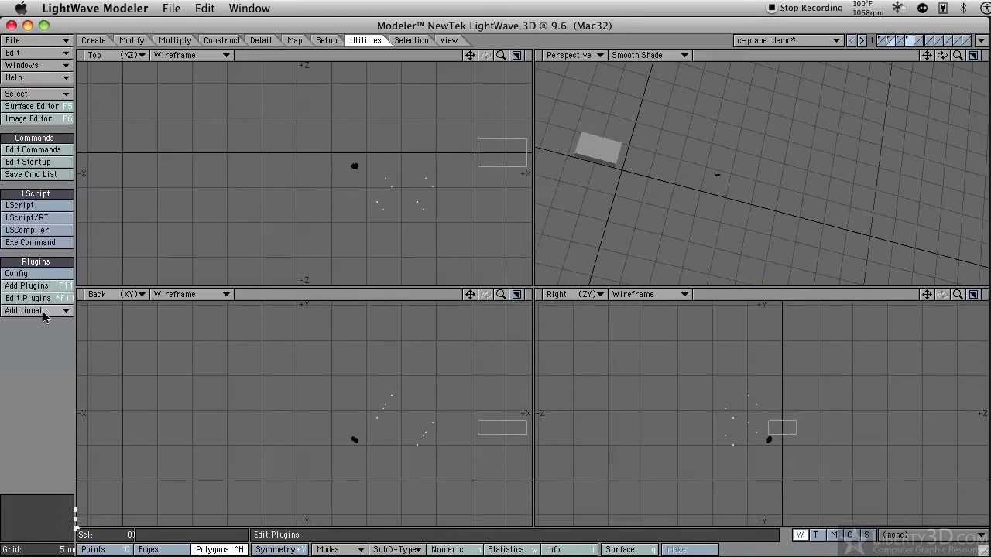
# Step: Return to the sphere's layer and restore the geometry with cplane remove
pyautogui.click(911, 42)
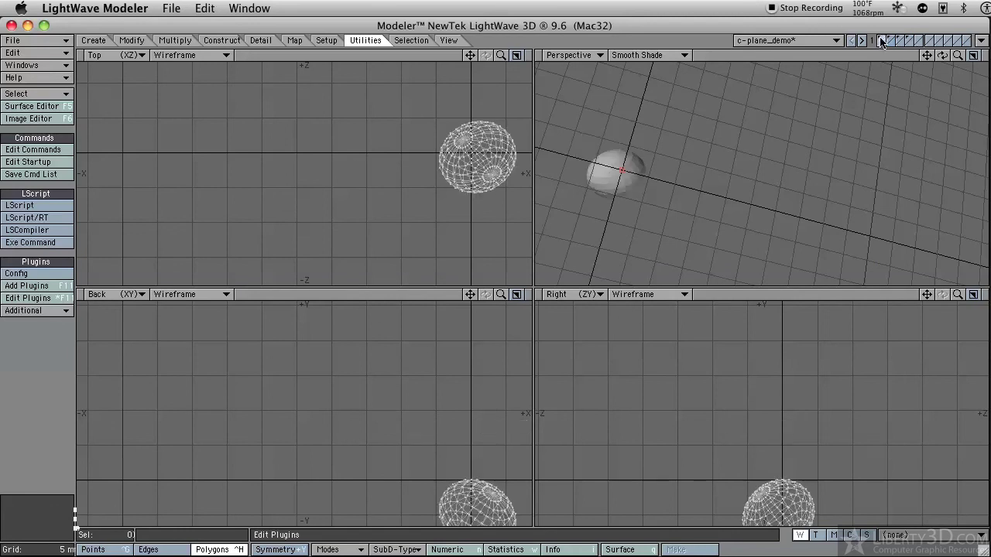
pyautogui.click(23, 310)
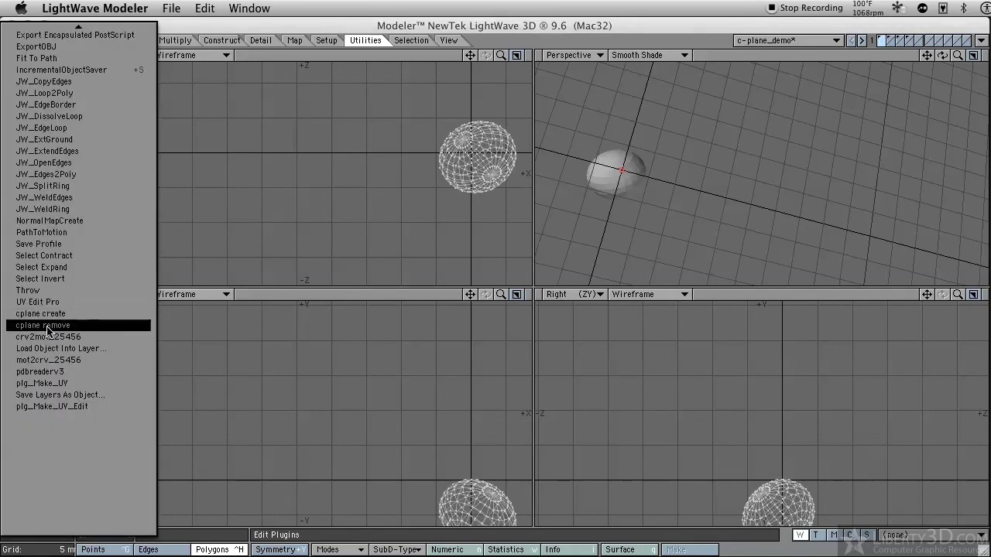
pyautogui.click(46, 325)
# Step: Select the blue logo polygon in the second layer and cut it
pyautogui.click(887, 42)
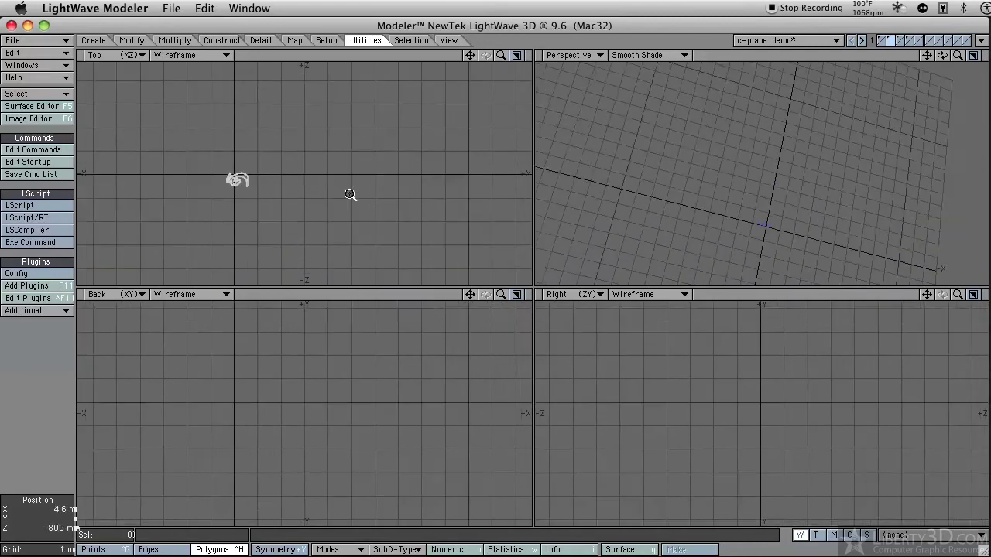
pyautogui.press('space')
pyautogui.press('space')
pyautogui.press('space')
pyautogui.press('space')
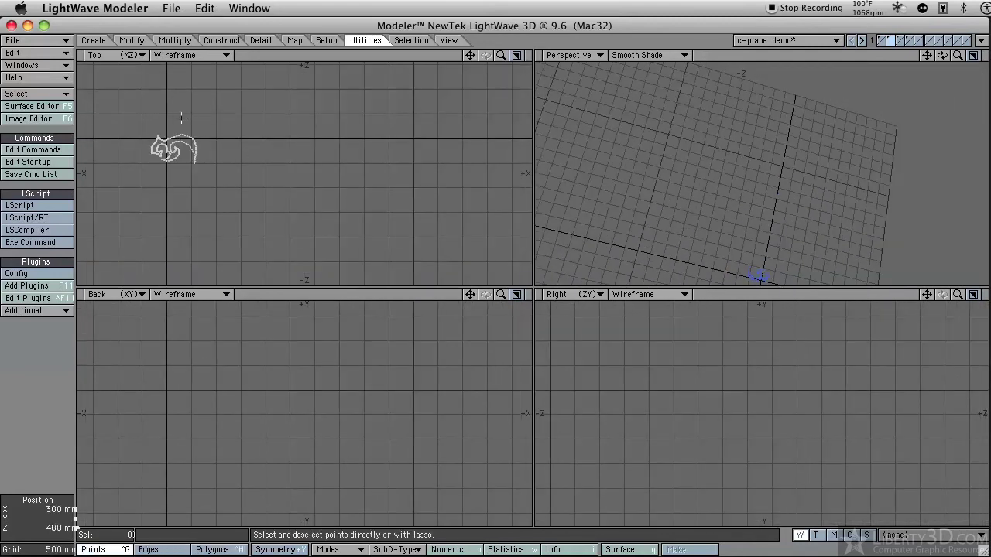
pyautogui.moveTo(168, 117); pyautogui.dragTo(286, 141, button='right')
pyautogui.press('space')
pyautogui.press('space')
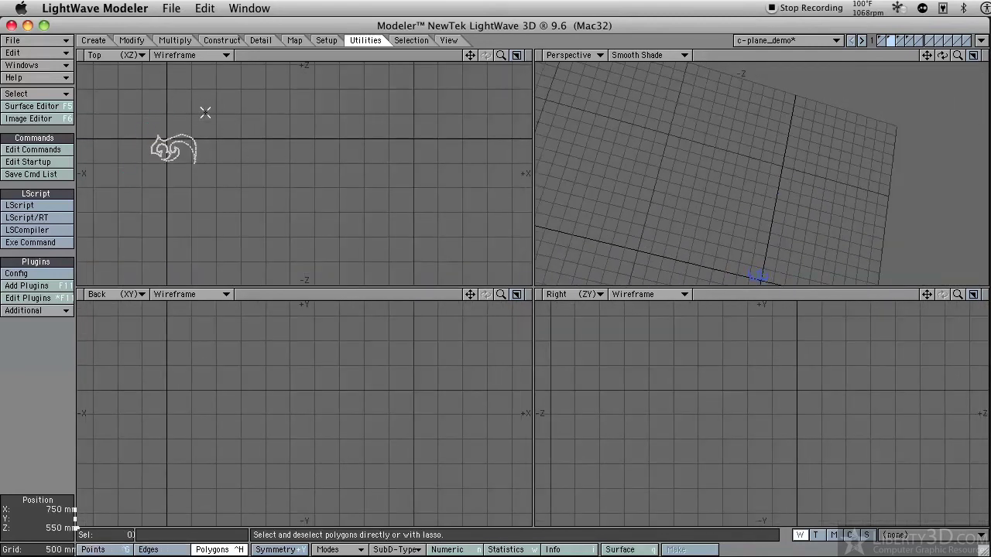
pyautogui.moveTo(195, 106)
pyautogui.mouseDown(button='right')
pyautogui.moveTo(169, 199)
pyautogui.moveTo(186, 197)
pyautogui.mouseUp(button='right')
pyautogui.press('a')
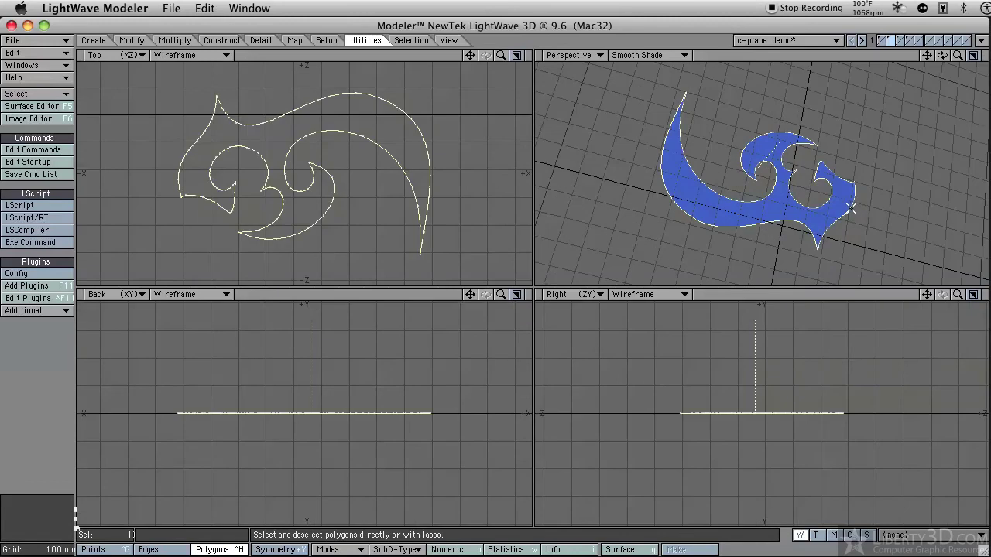
pyautogui.press('super+x')
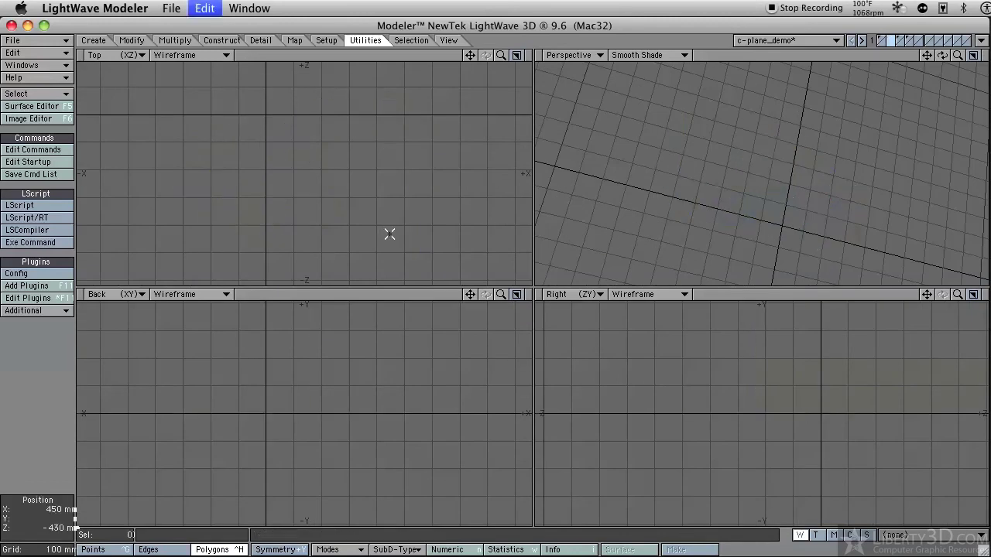
# Step: Return to the sphere's layer, align its red polygon to the ground plane with cplane create, and fit that polygon in the views
pyautogui.click(879, 37)
pyautogui.click(880, 42)
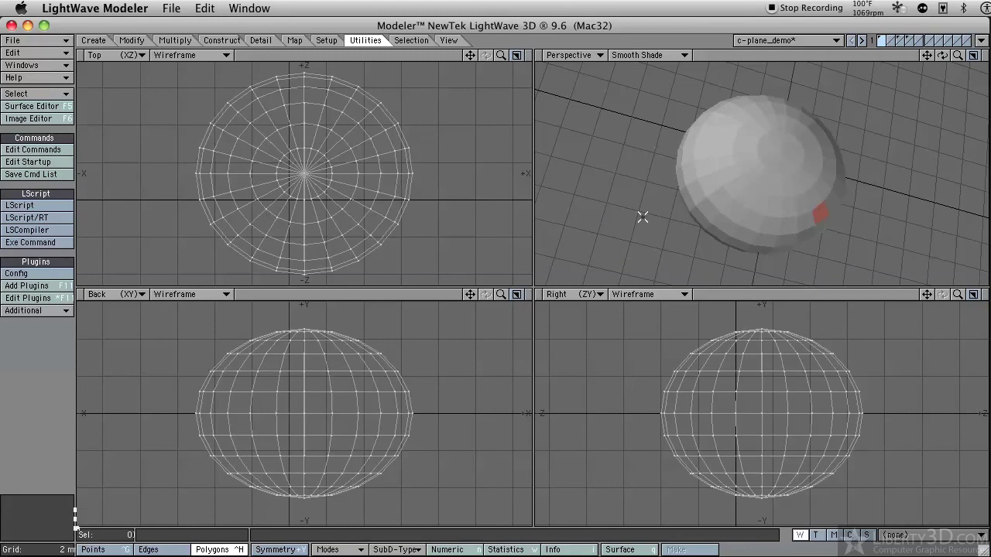
pyautogui.click(814, 212)
pyautogui.click(33, 310)
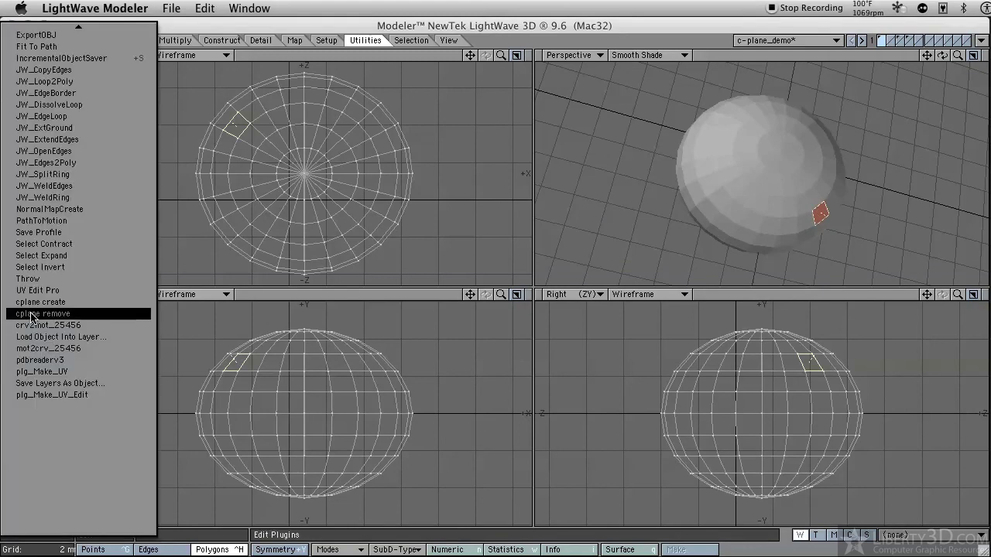
pyautogui.click(34, 314)
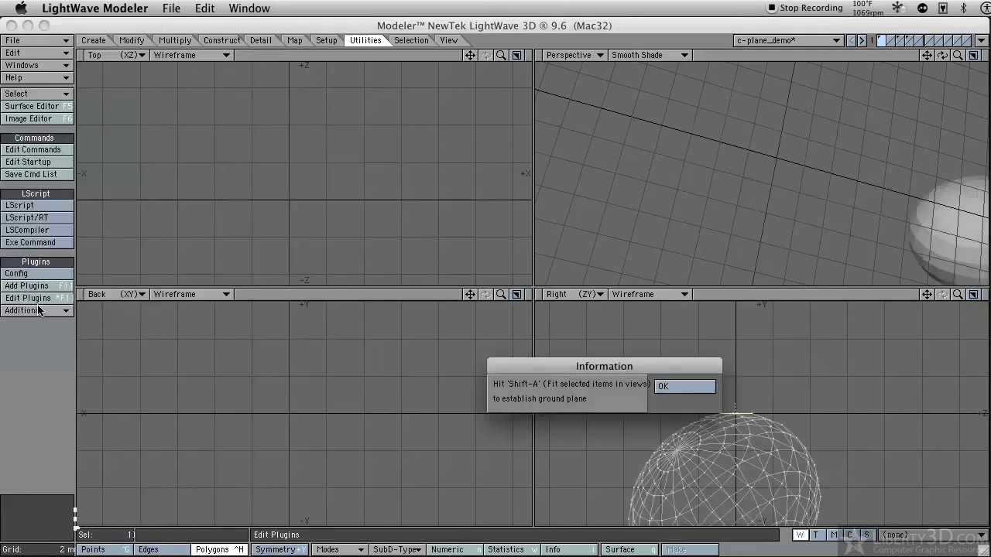
pyautogui.click(712, 384)
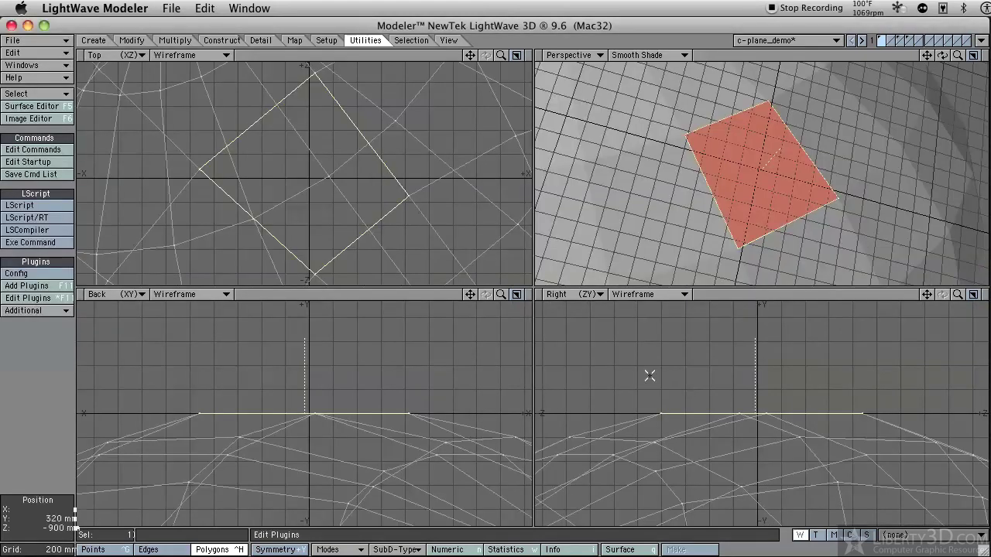
# Step: Place the logo shape in the second layer over the sphere as background and move it onto the middle of the red polygon
pyautogui.click(891, 48)
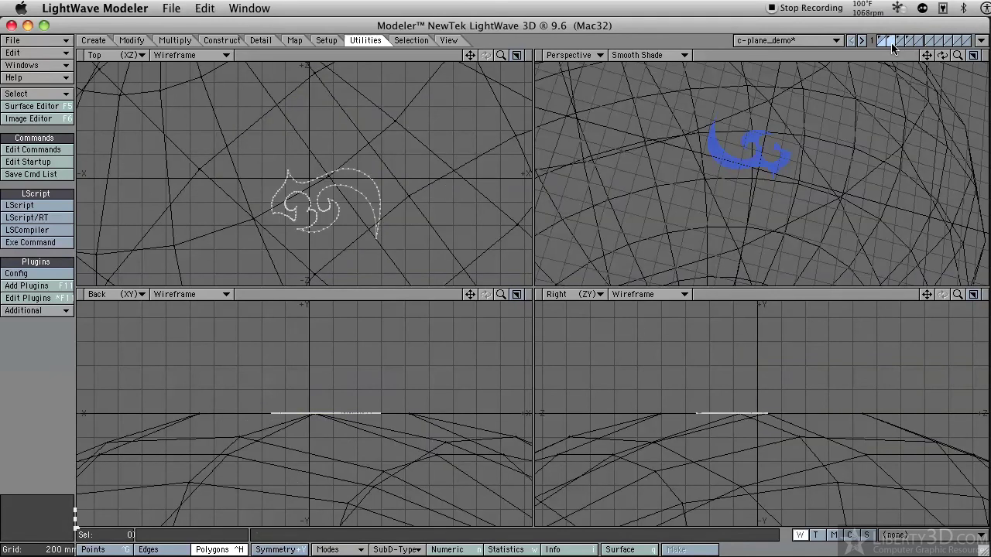
pyautogui.press('t')
pyautogui.moveTo(280, 209)
pyautogui.mouseDown()
pyautogui.moveTo(253, 170)
pyautogui.moveTo(258, 179)
pyautogui.mouseUp()
# Step: Try to stencil the background logo into the red polygon with Template Drill along the Y axis, using the kudos surface
pyautogui.press("'")
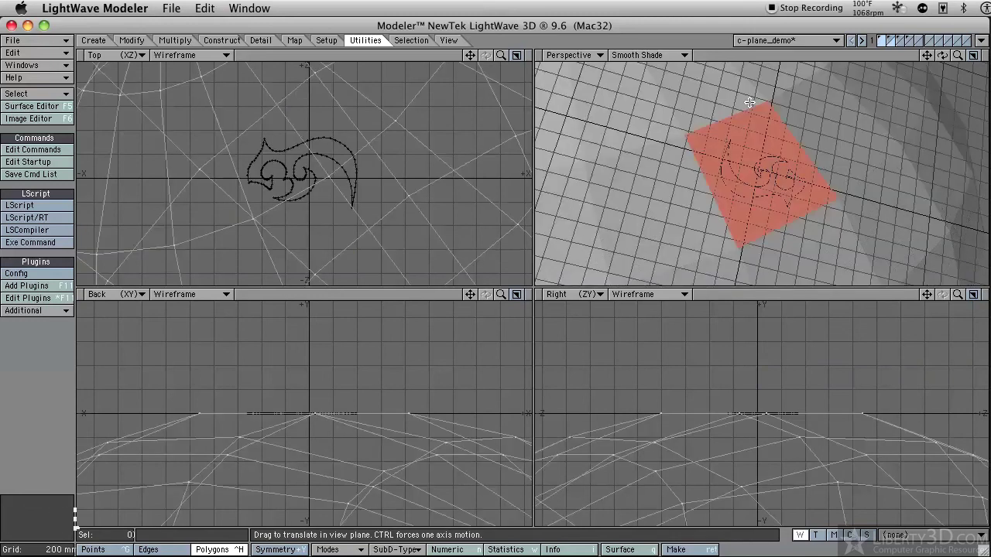
pyautogui.click(774, 159)
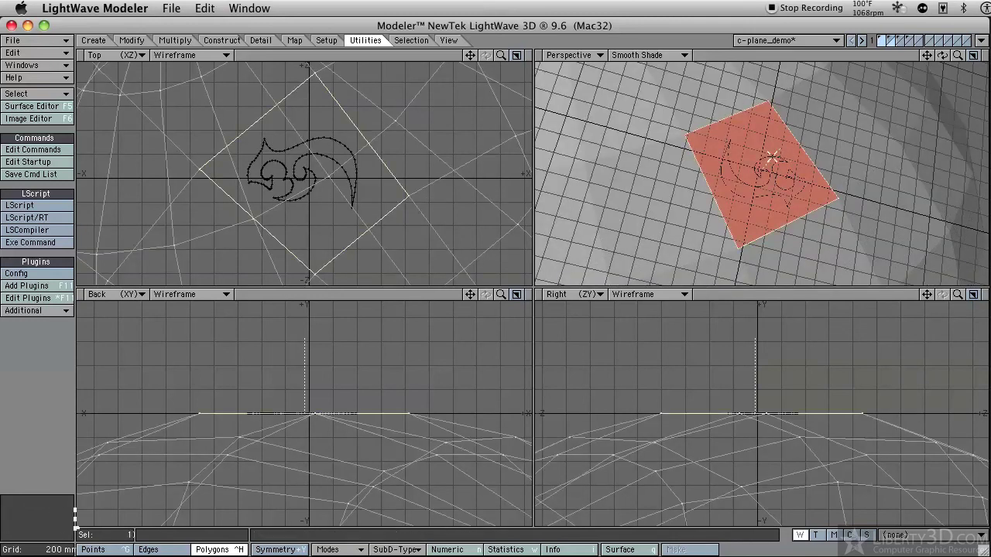
pyautogui.hotkey('shift', 'r')
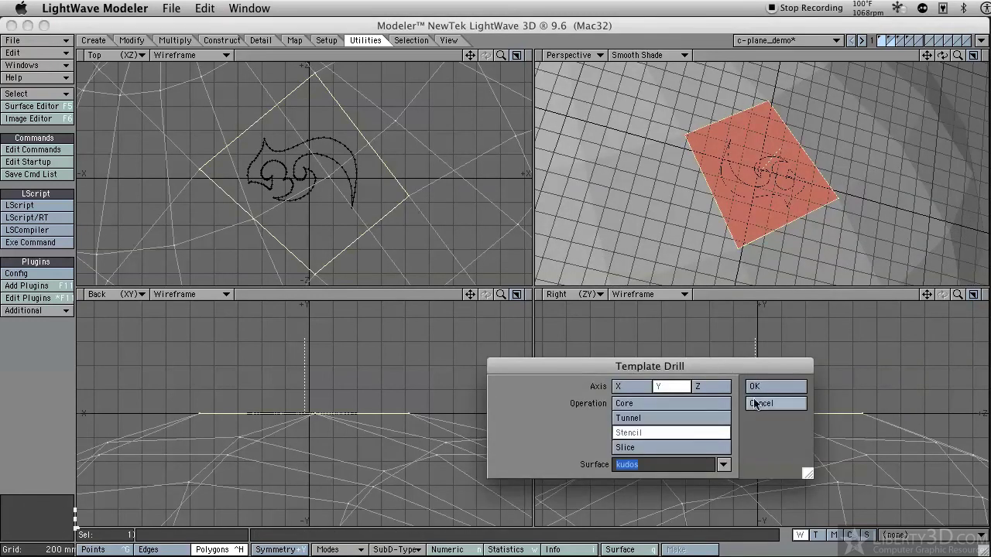
pyautogui.click(773, 386)
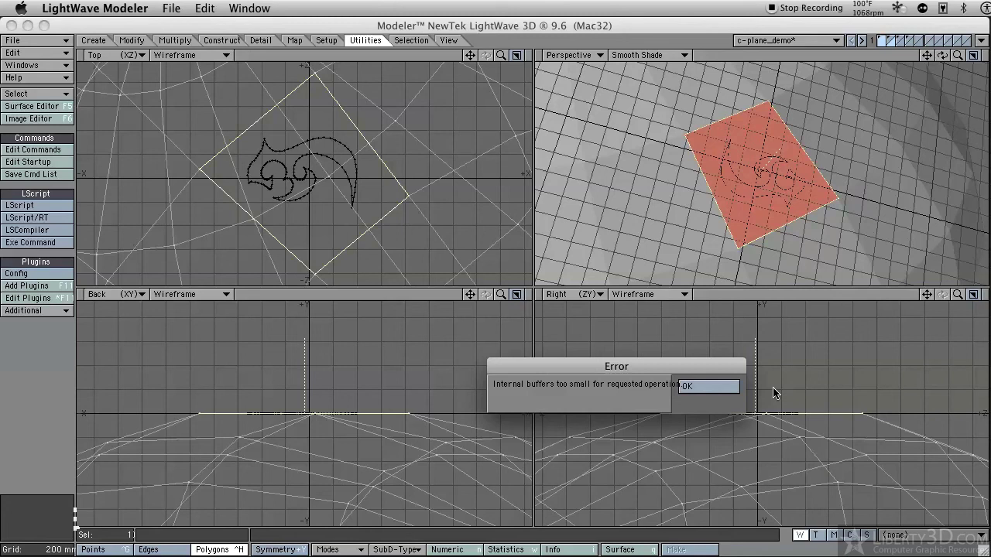
pyautogui.click(709, 386)
pyautogui.hotkey('ctrl', 'g')
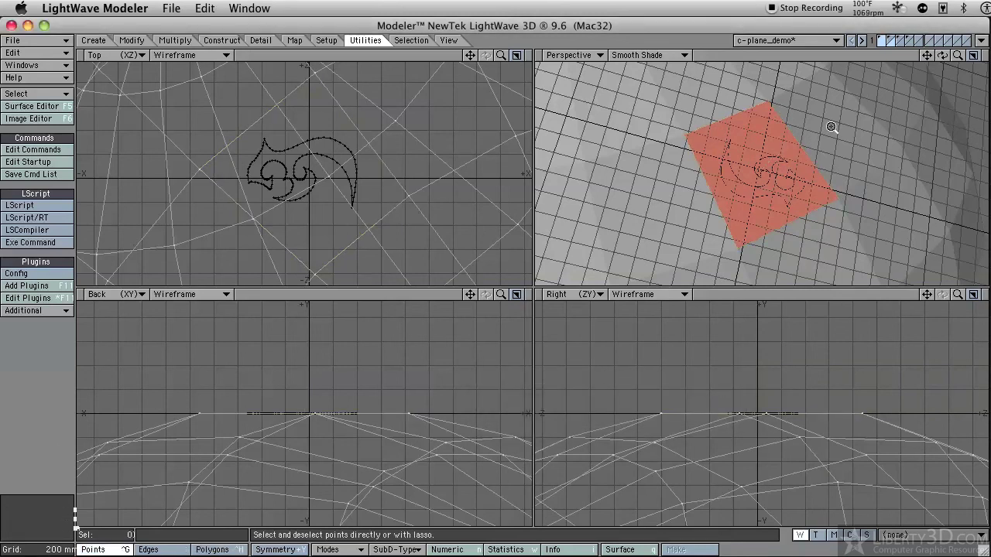
# Step: Restore the sphere to its original position and orientation with cplane remove and check it in the perspective view
pyautogui.keyDown('ctrl'); pyautogui.keyDown('alt'); pyautogui.moveTo(830, 127); pyautogui.dragTo(748, 189); pyautogui.keyUp('alt'); pyautogui.keyUp('ctrl')
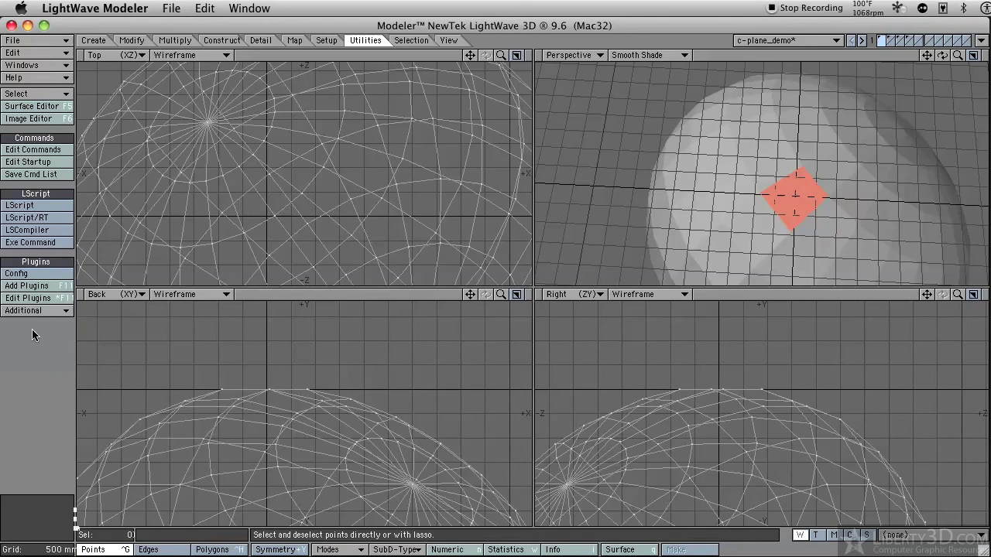
pyautogui.click(62, 313)
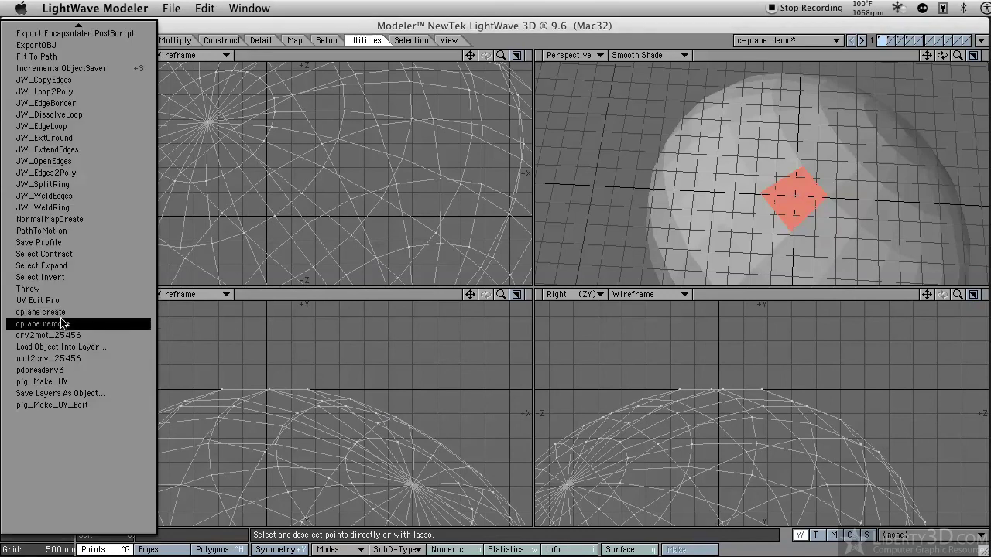
pyautogui.click(62, 324)
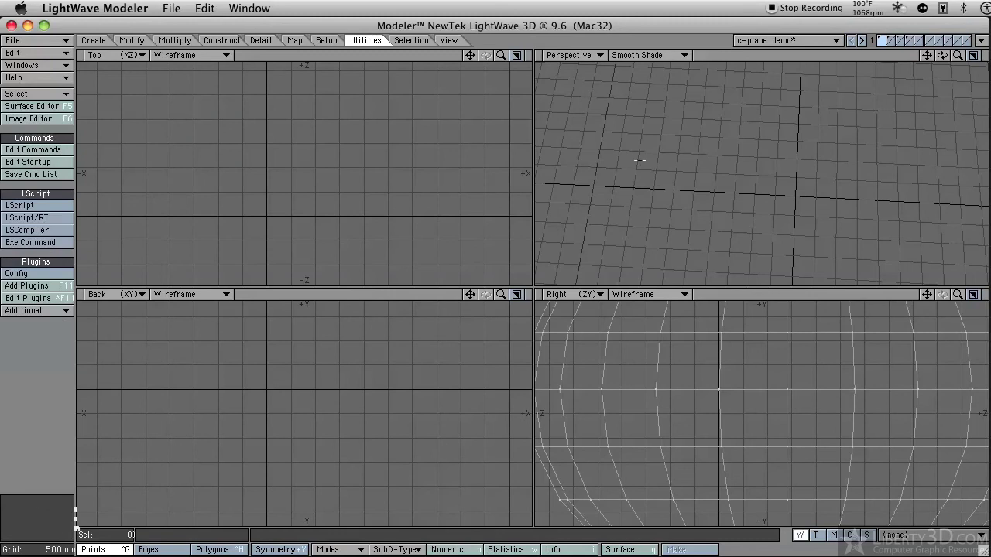
pyautogui.keyDown('alt'); pyautogui.moveTo(733, 181); pyautogui.dragTo(895, 155); pyautogui.keyUp('alt')
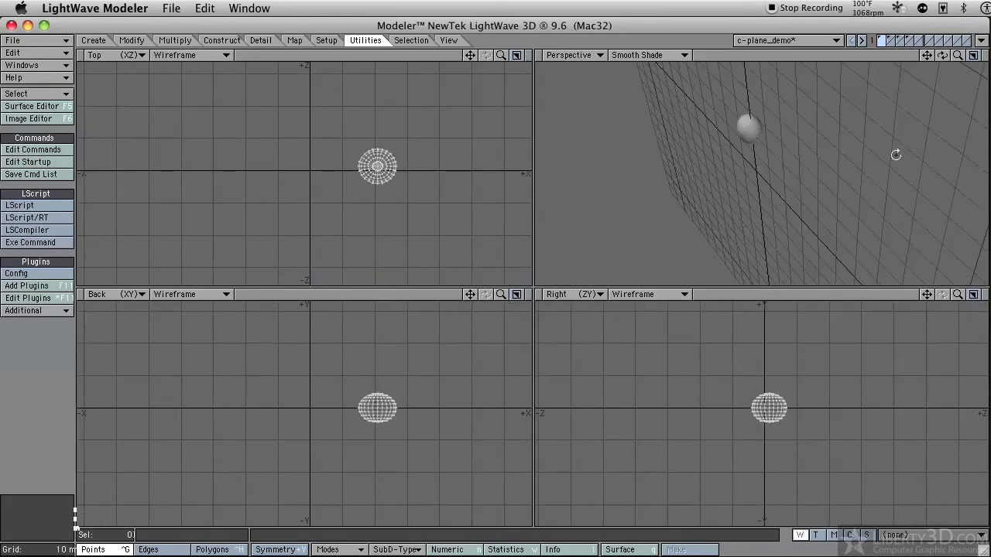
pyautogui.keyDown('alt'); pyautogui.moveTo(806, 207); pyautogui.dragTo(842, 72); pyautogui.keyUp('alt')
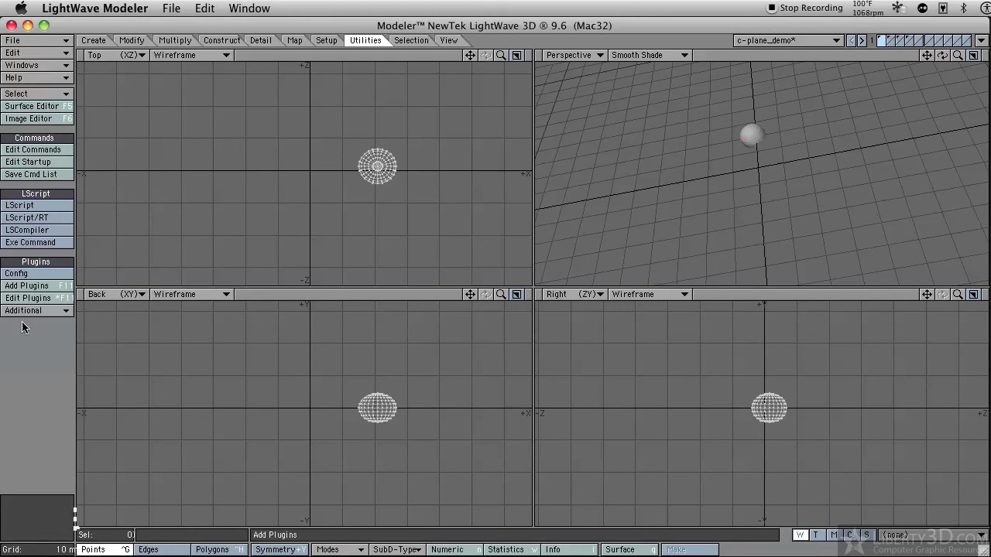
pyautogui.click(42, 313)
pyautogui.click(87, 314)
pyautogui.click(35, 311)
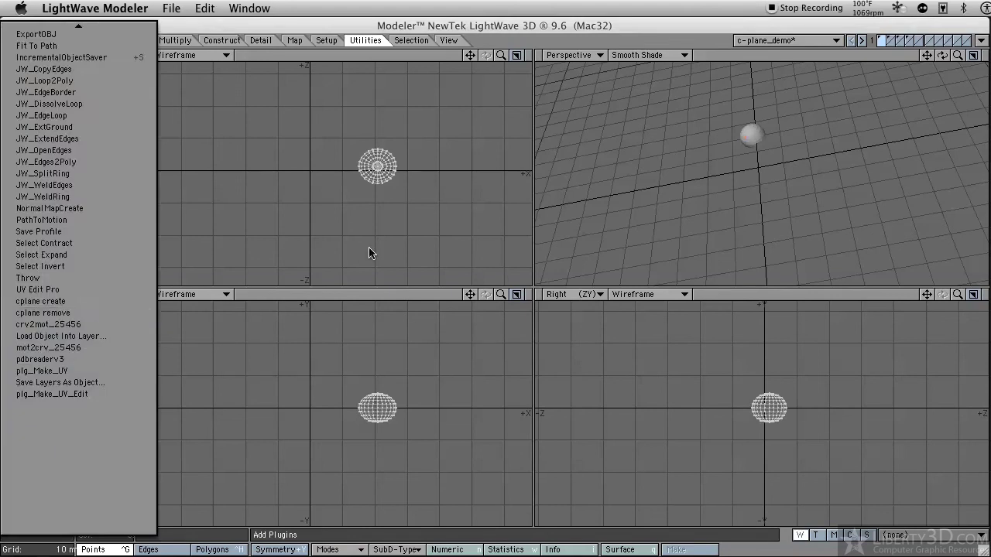